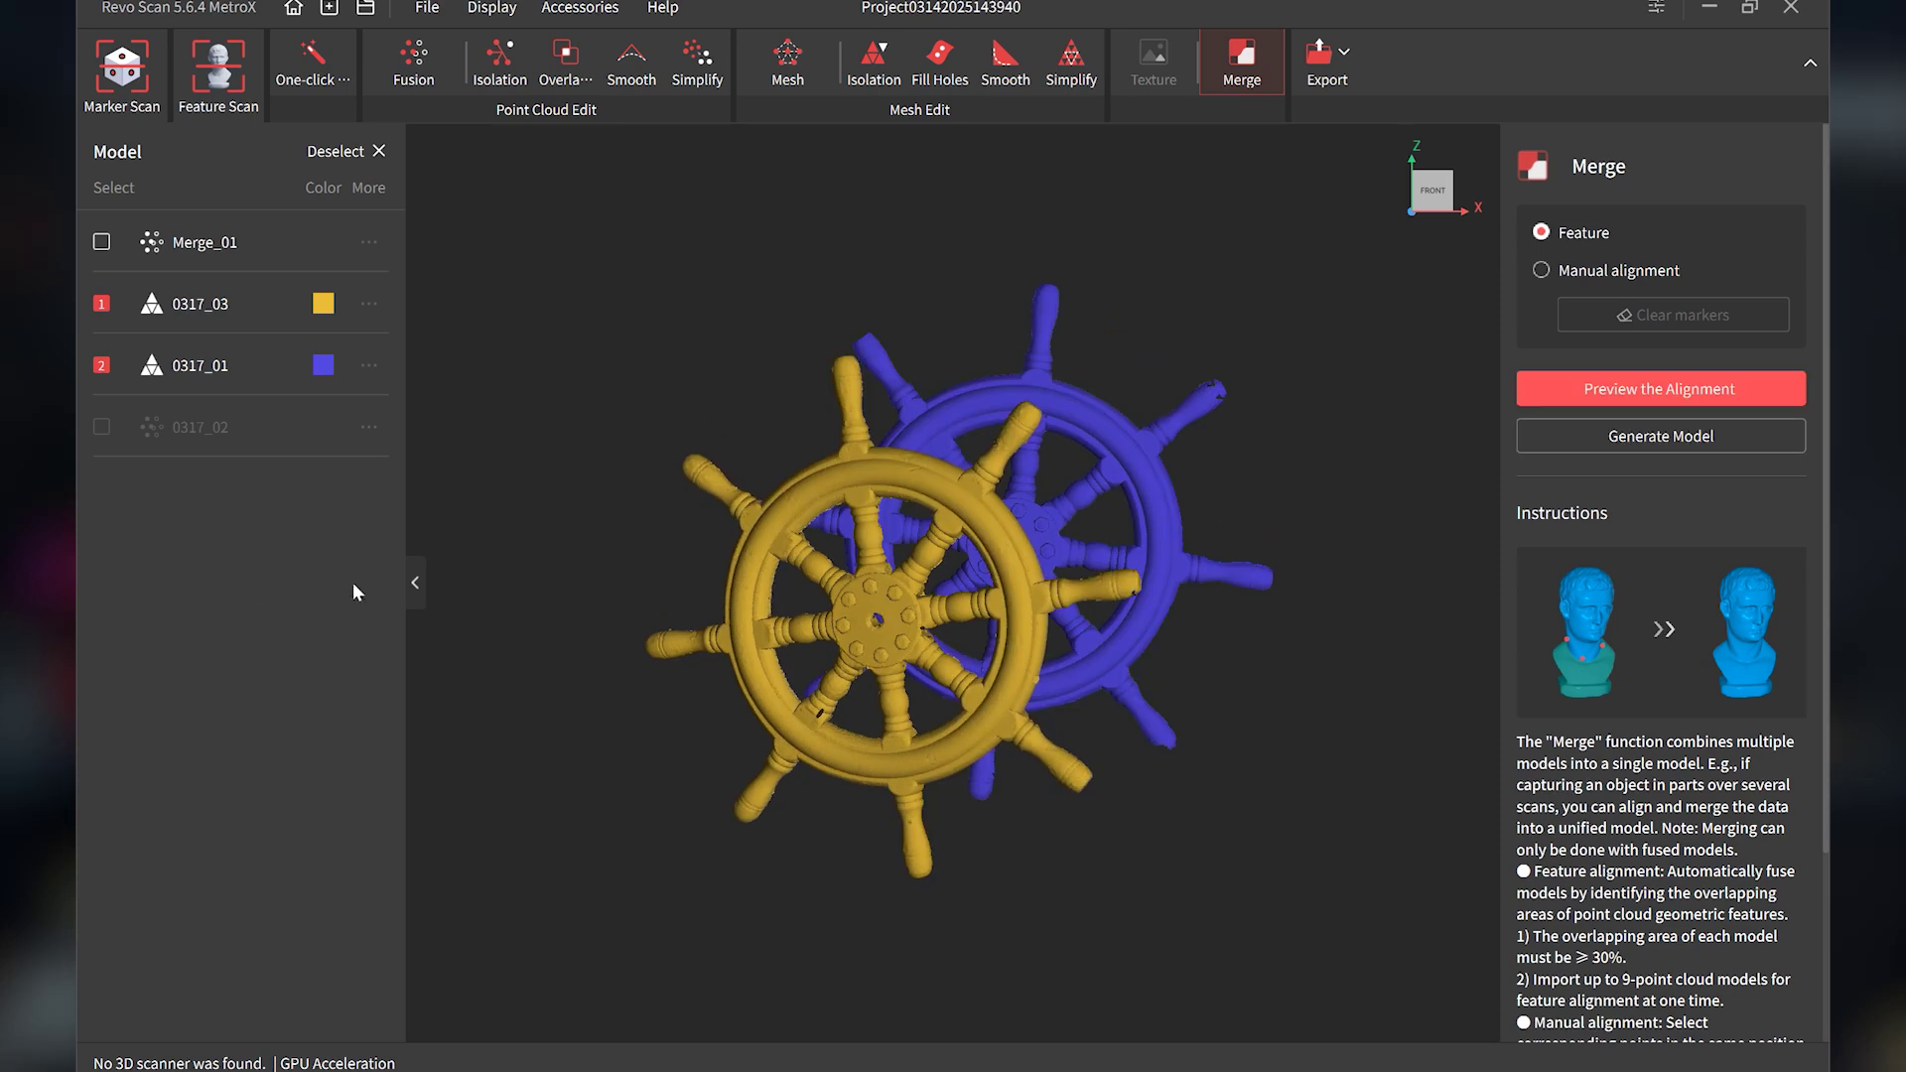
Step: Generate a merged model from 0317_03 and 0317_01 using Feature alignment
left_click(1676, 443)
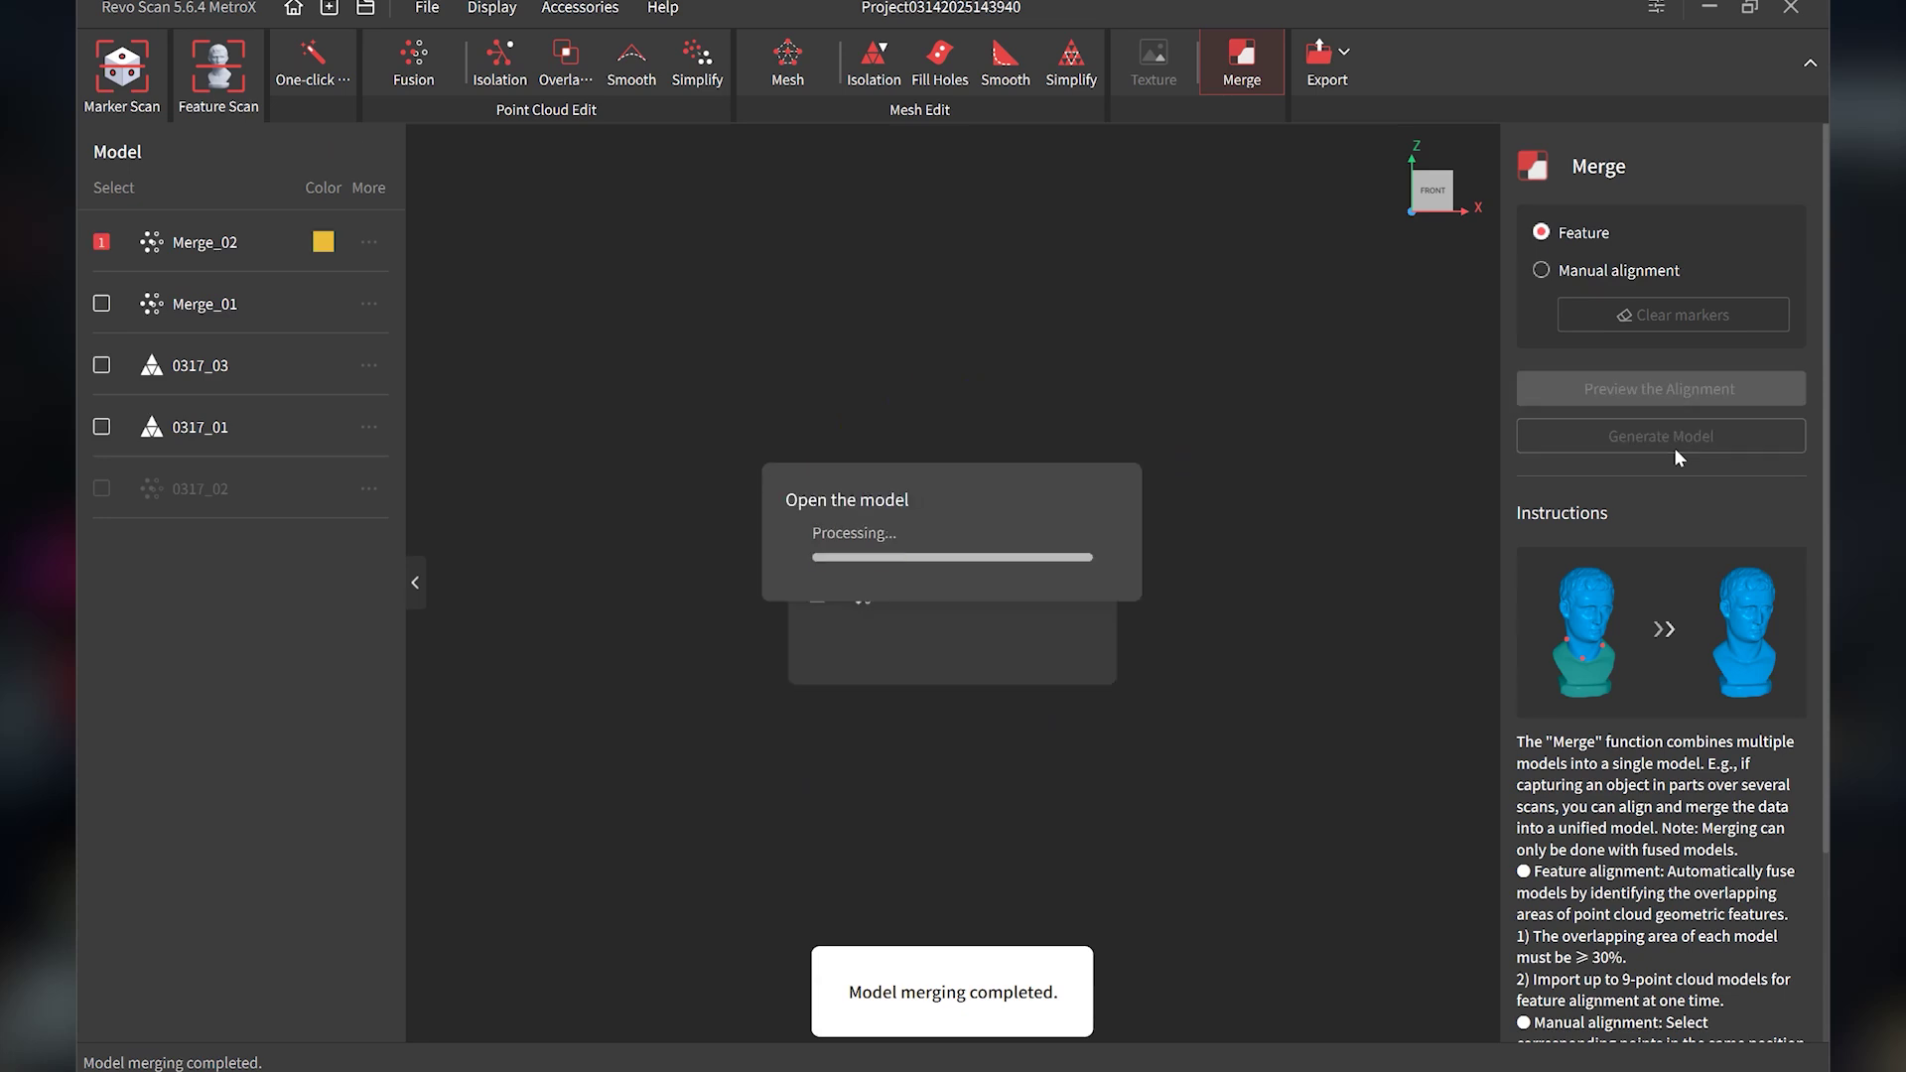
left_click_drag(1190, 532, 914, 557)
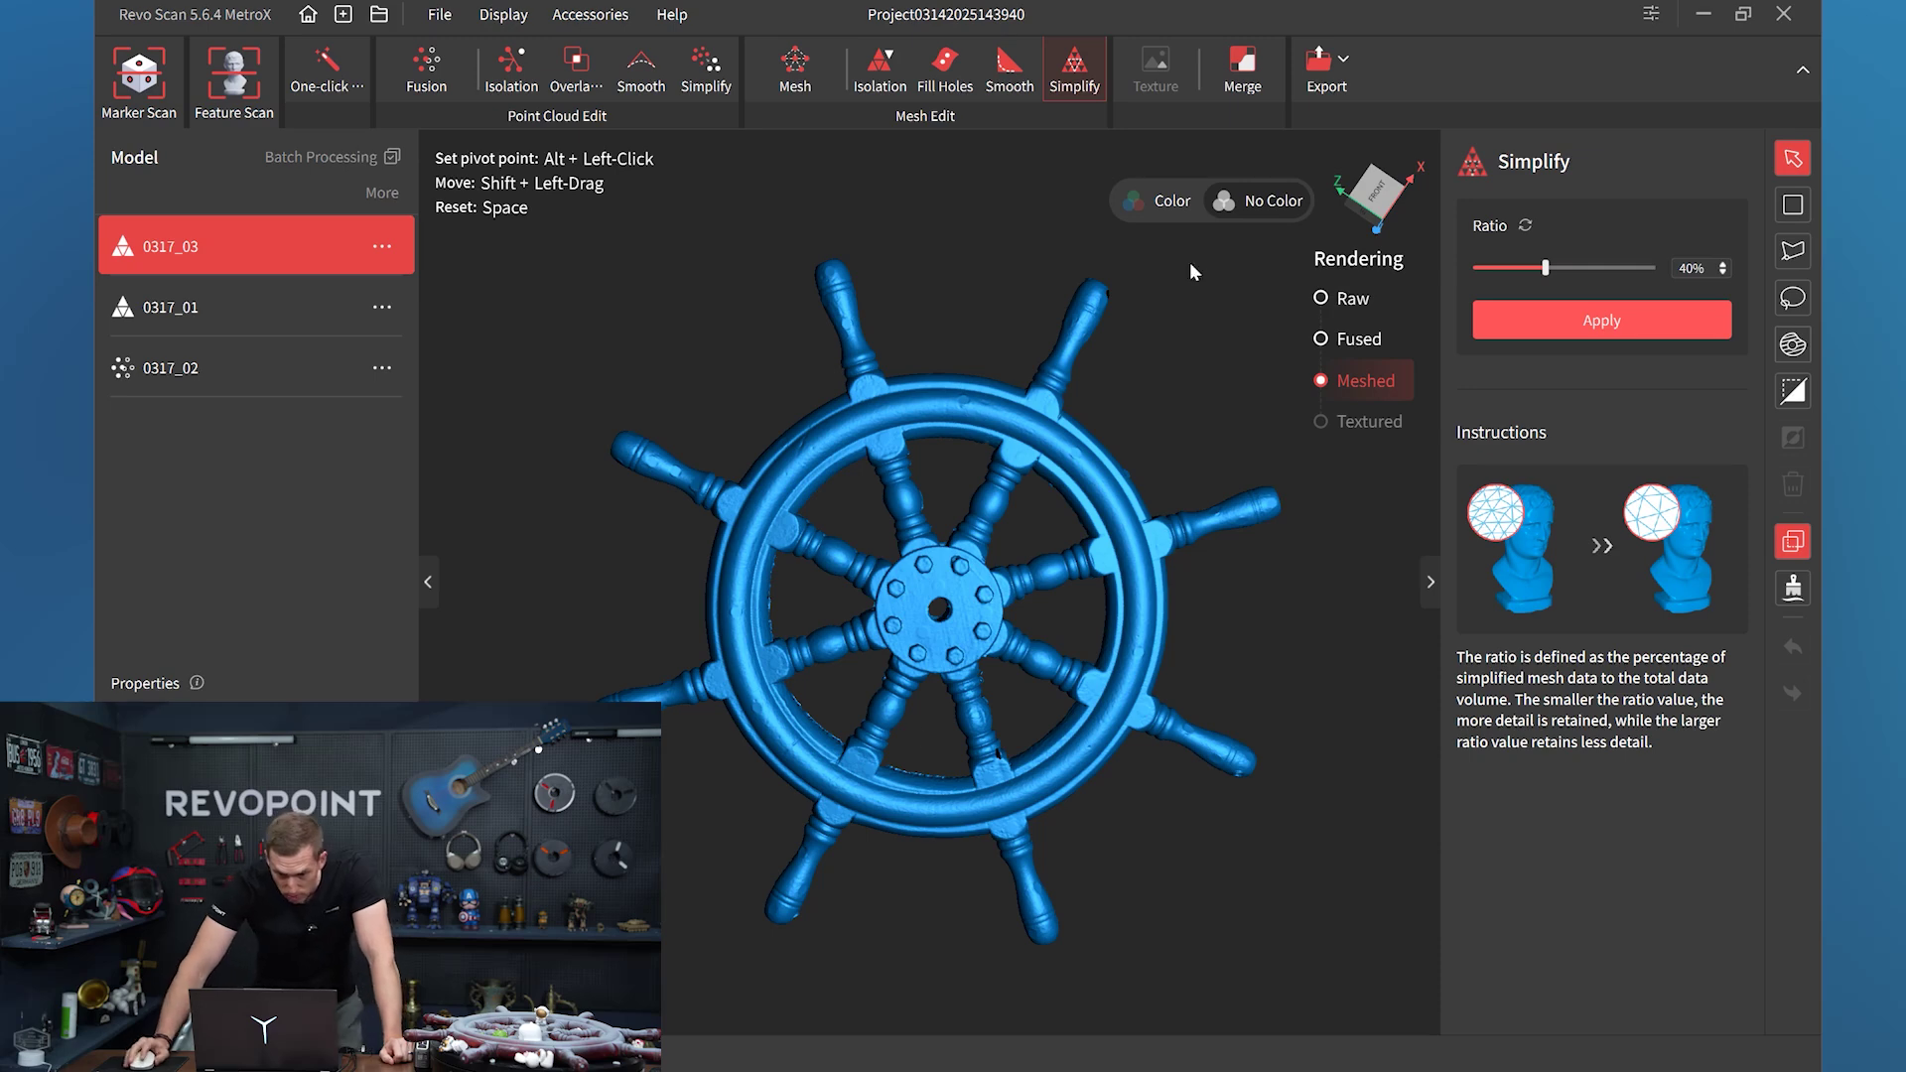
Step: Start a Merge with manual alignment and select 0317_03 and 0317_01 as the two models
left_click(1245, 79)
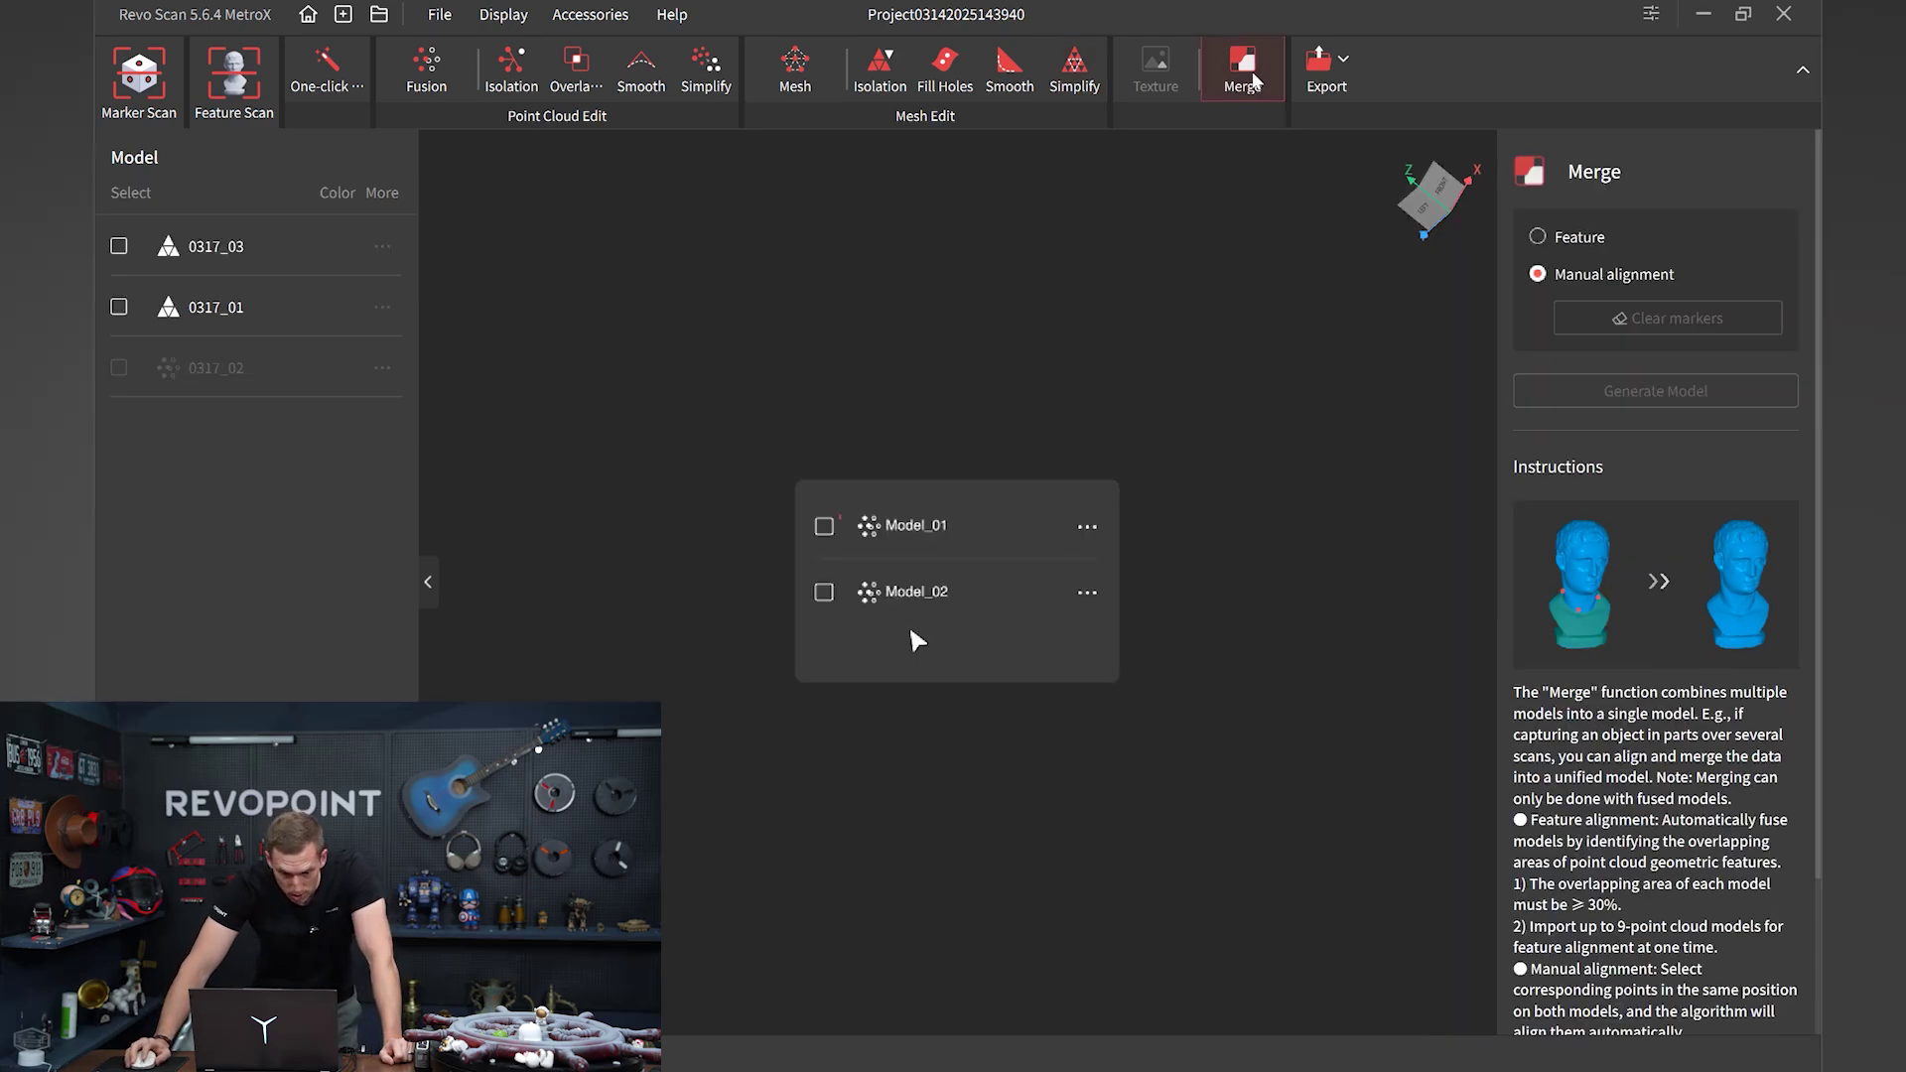
left_click(824, 526)
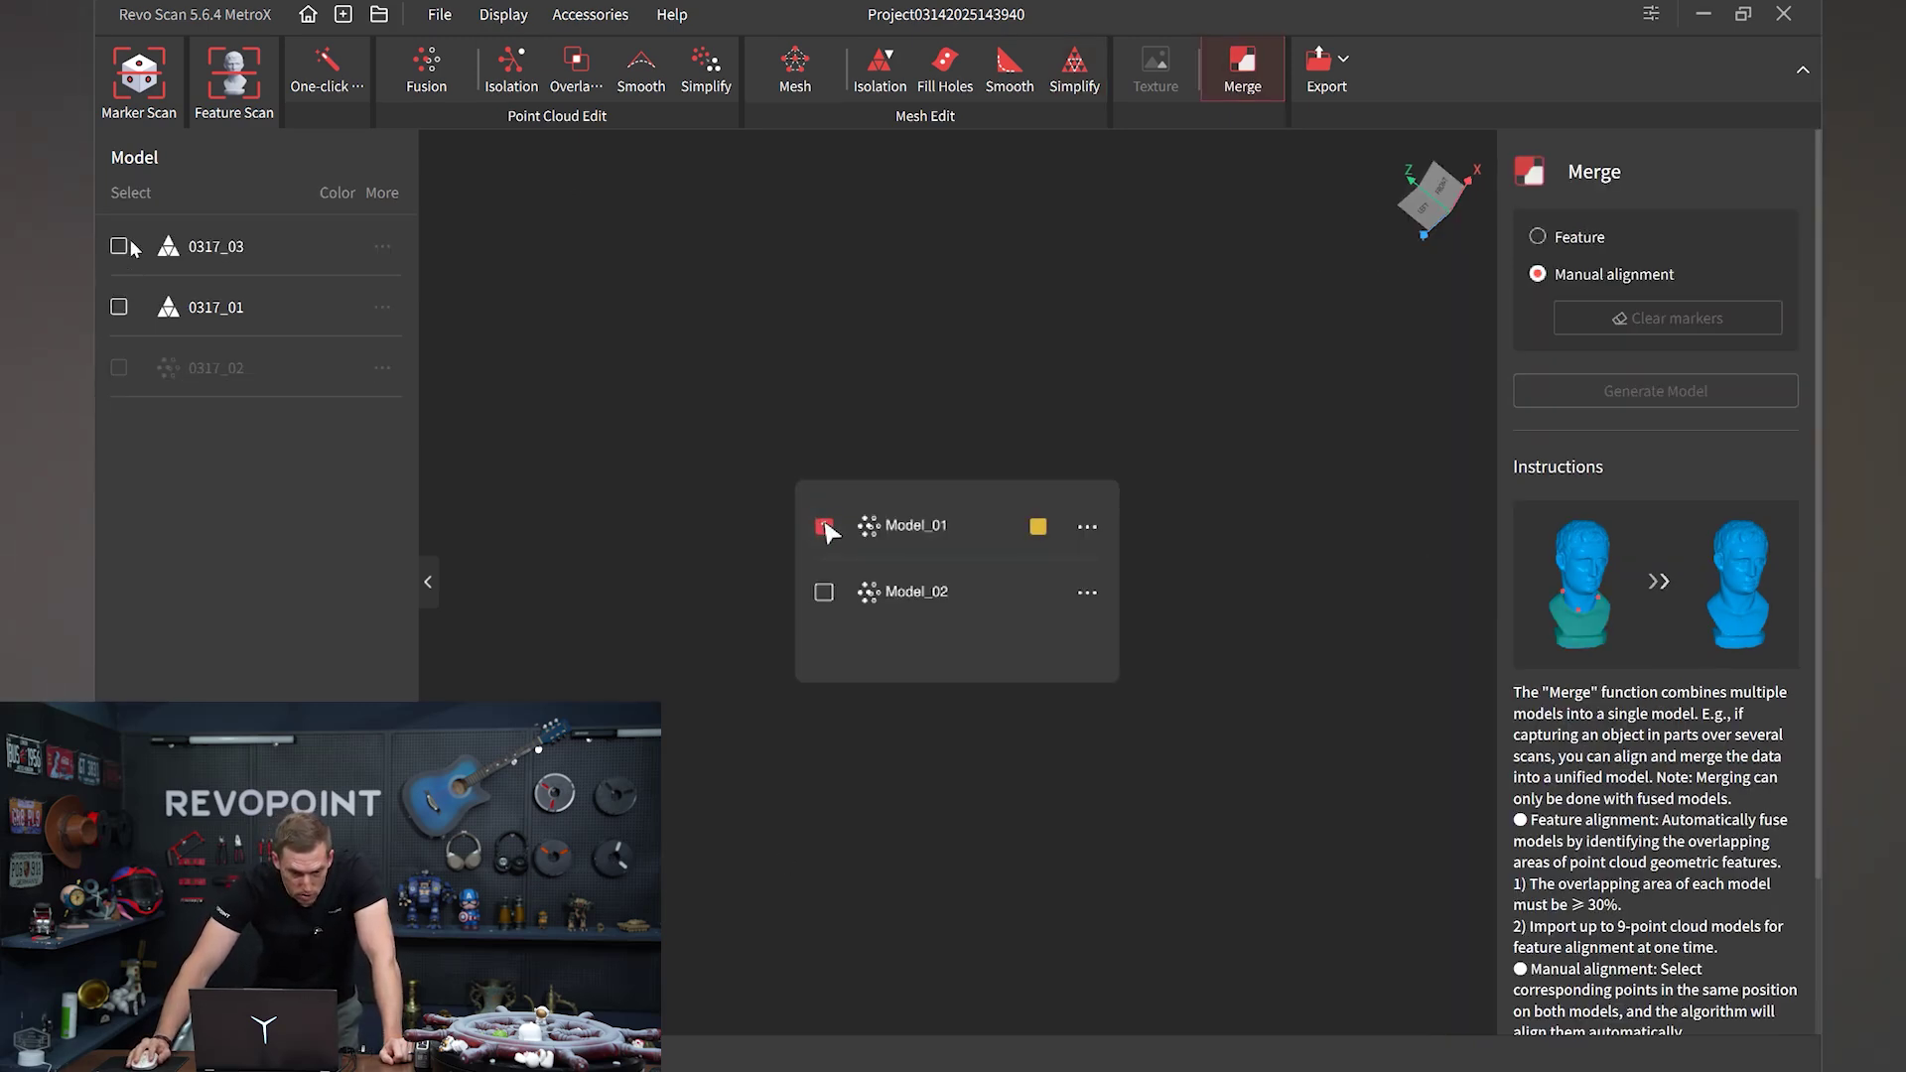
left_click(823, 593)
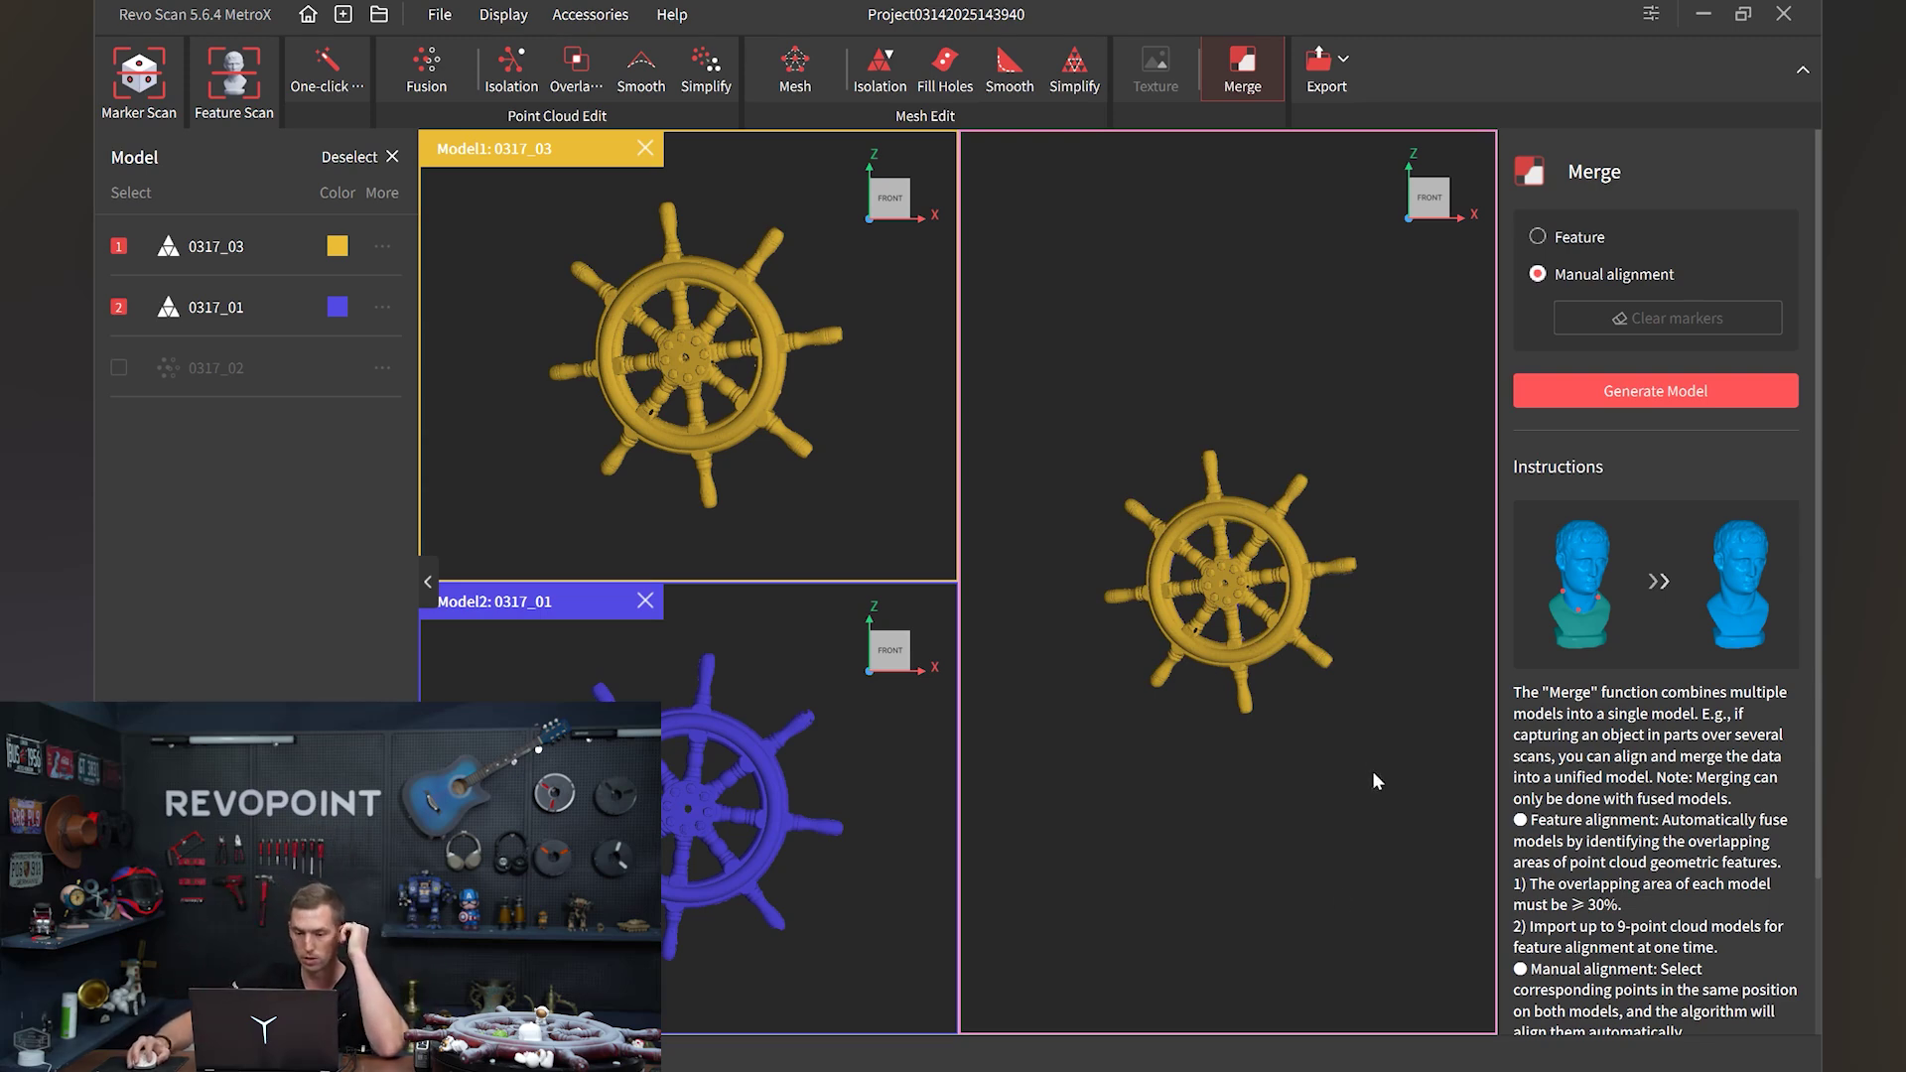
Step: Place the first pair of matching markers on the outer rim edges of 0317_01 and 0317_03
left_click_drag(757, 784, 715, 794)
mouse_move(732, 348)
left_mouse_down()
mouse_move(648, 359)
mouse_move(740, 345)
left_mouse_up()
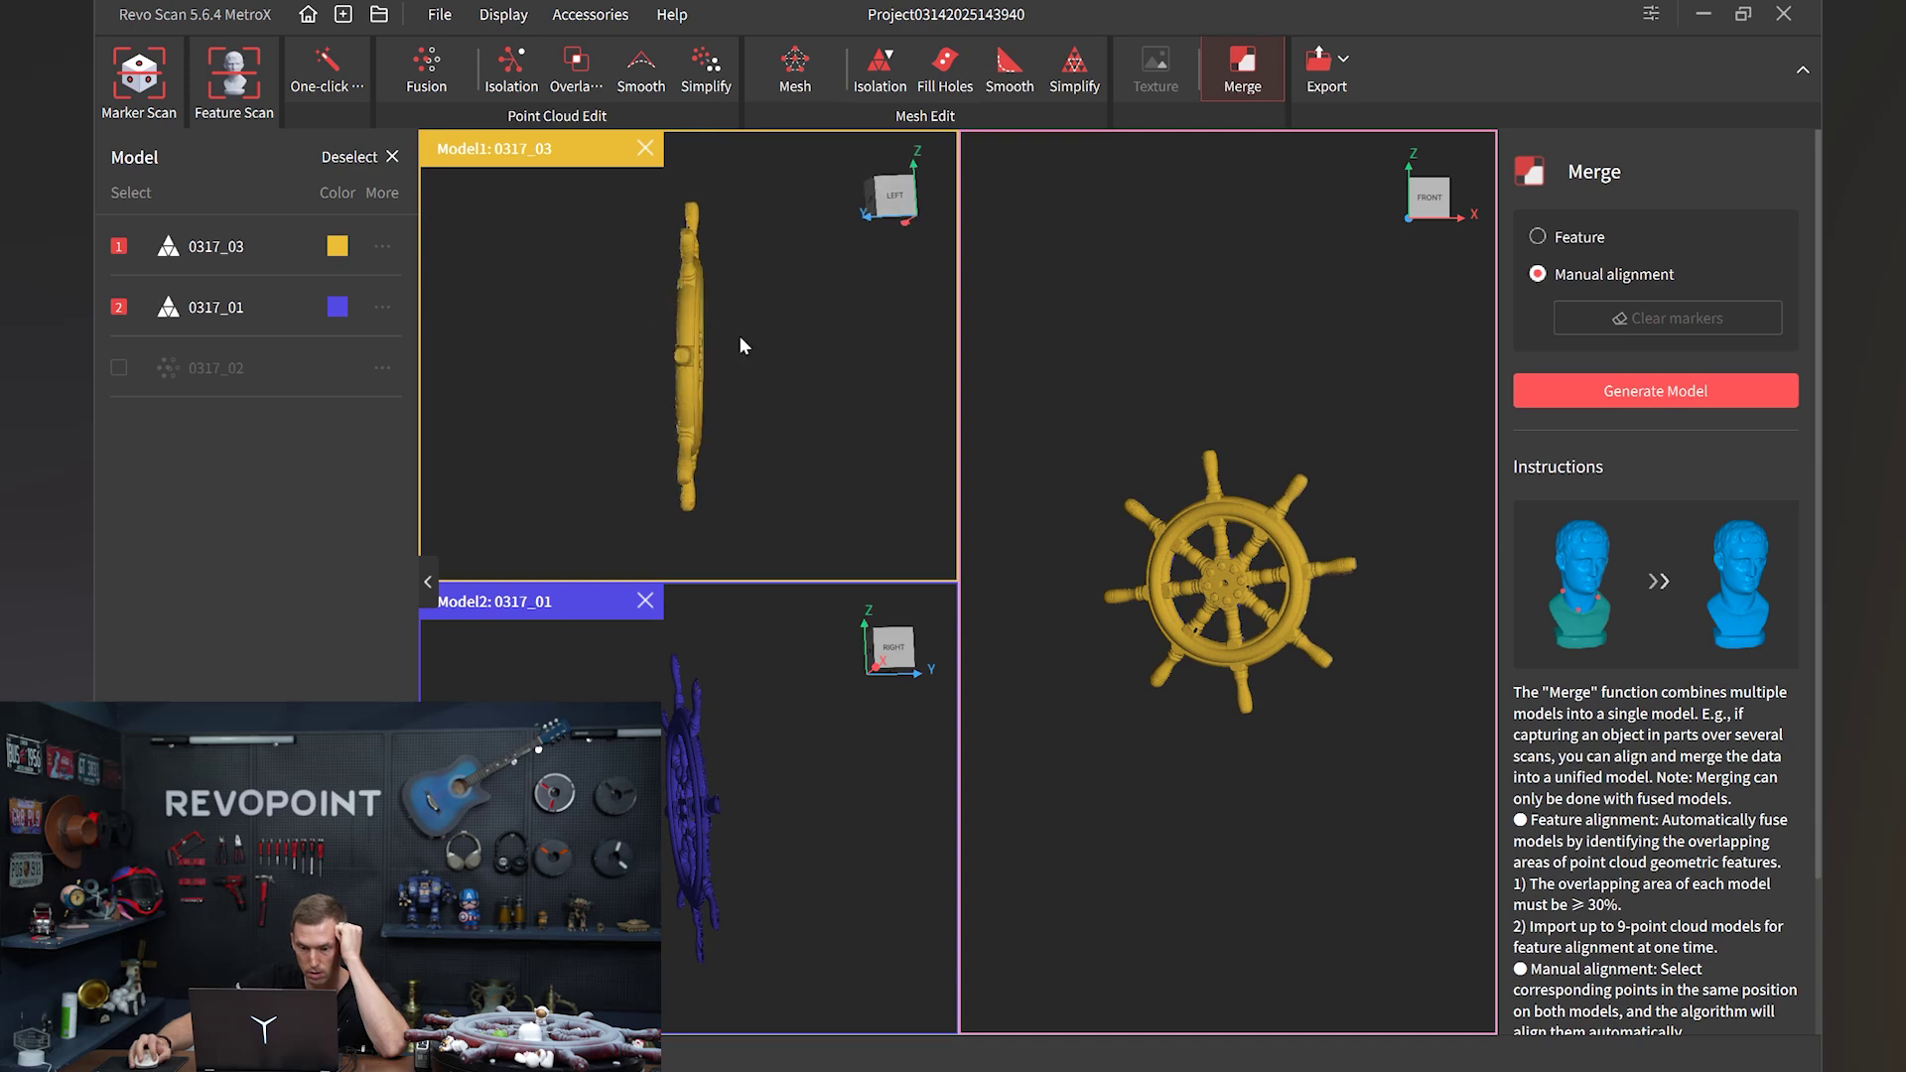
mouse_move(705, 852)
left_mouse_down()
mouse_move(678, 850)
mouse_move(690, 823)
left_mouse_up()
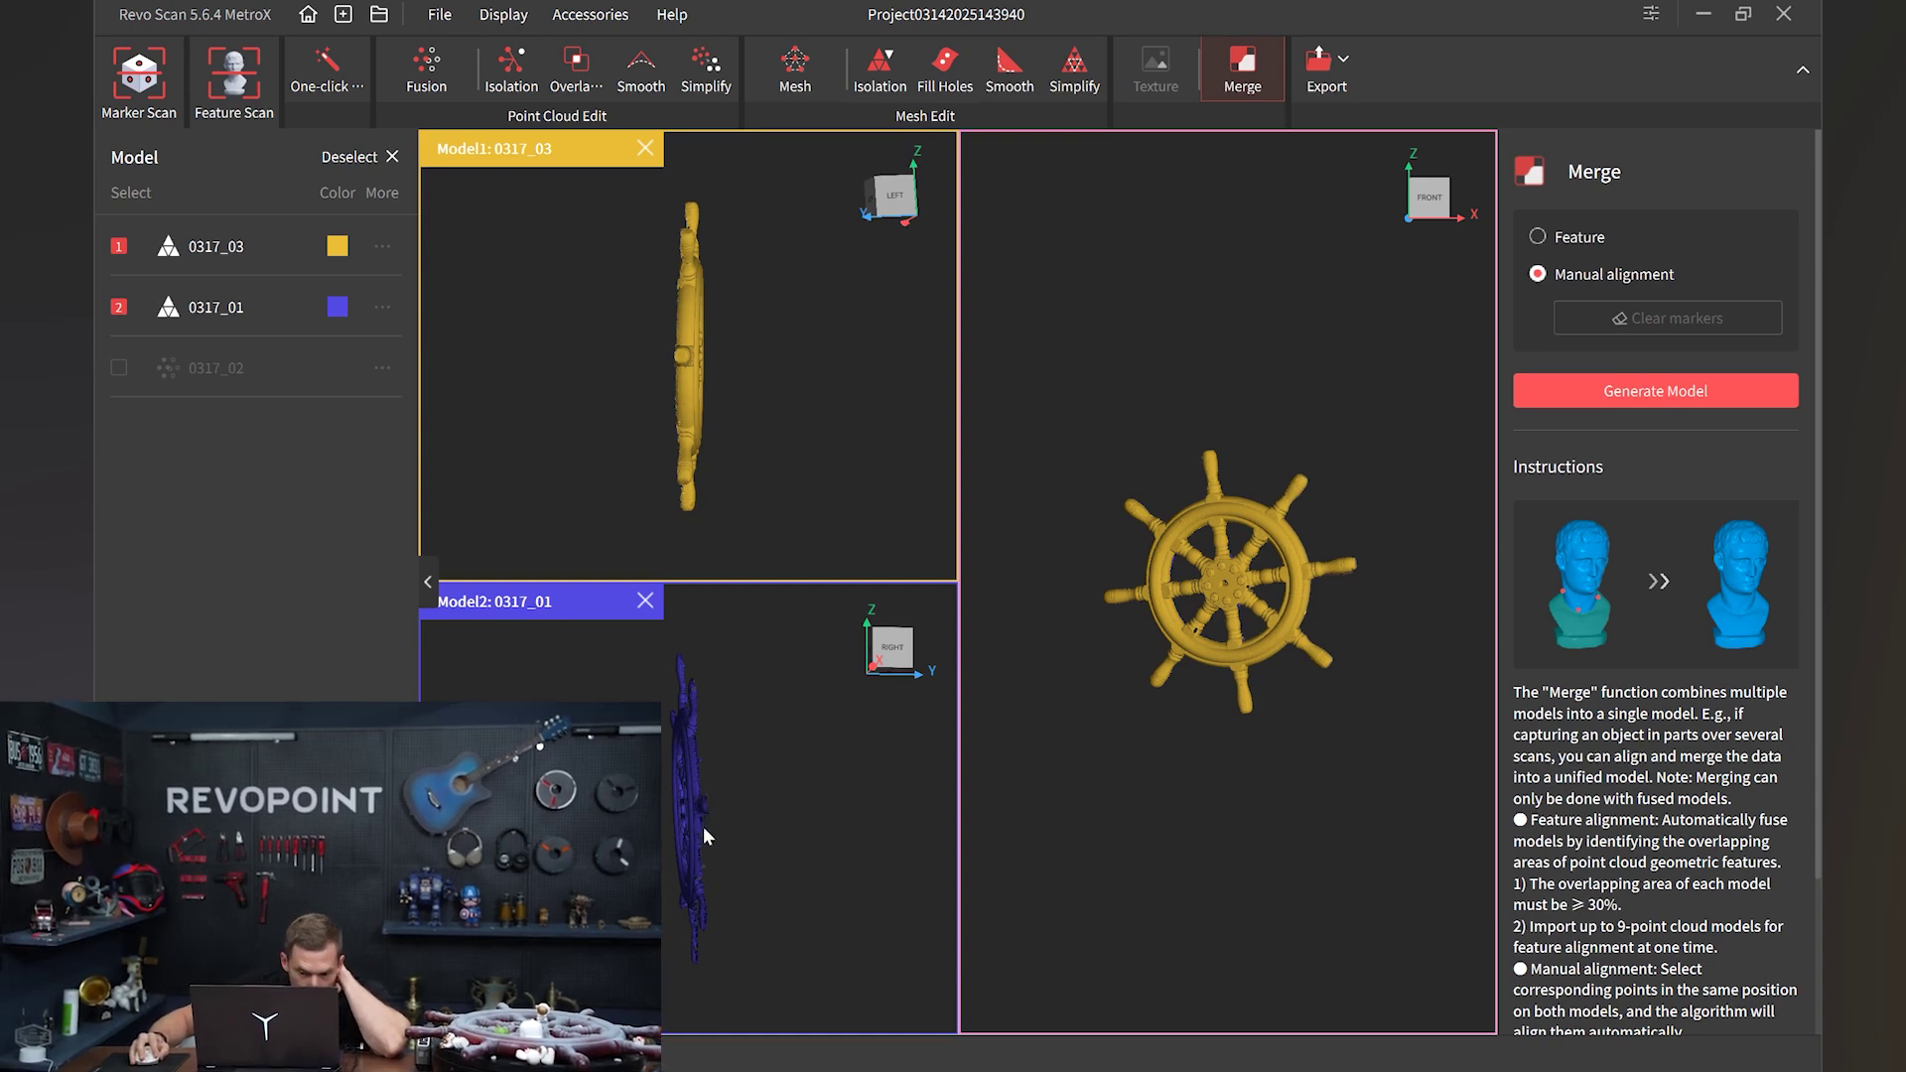
left_click(696, 795)
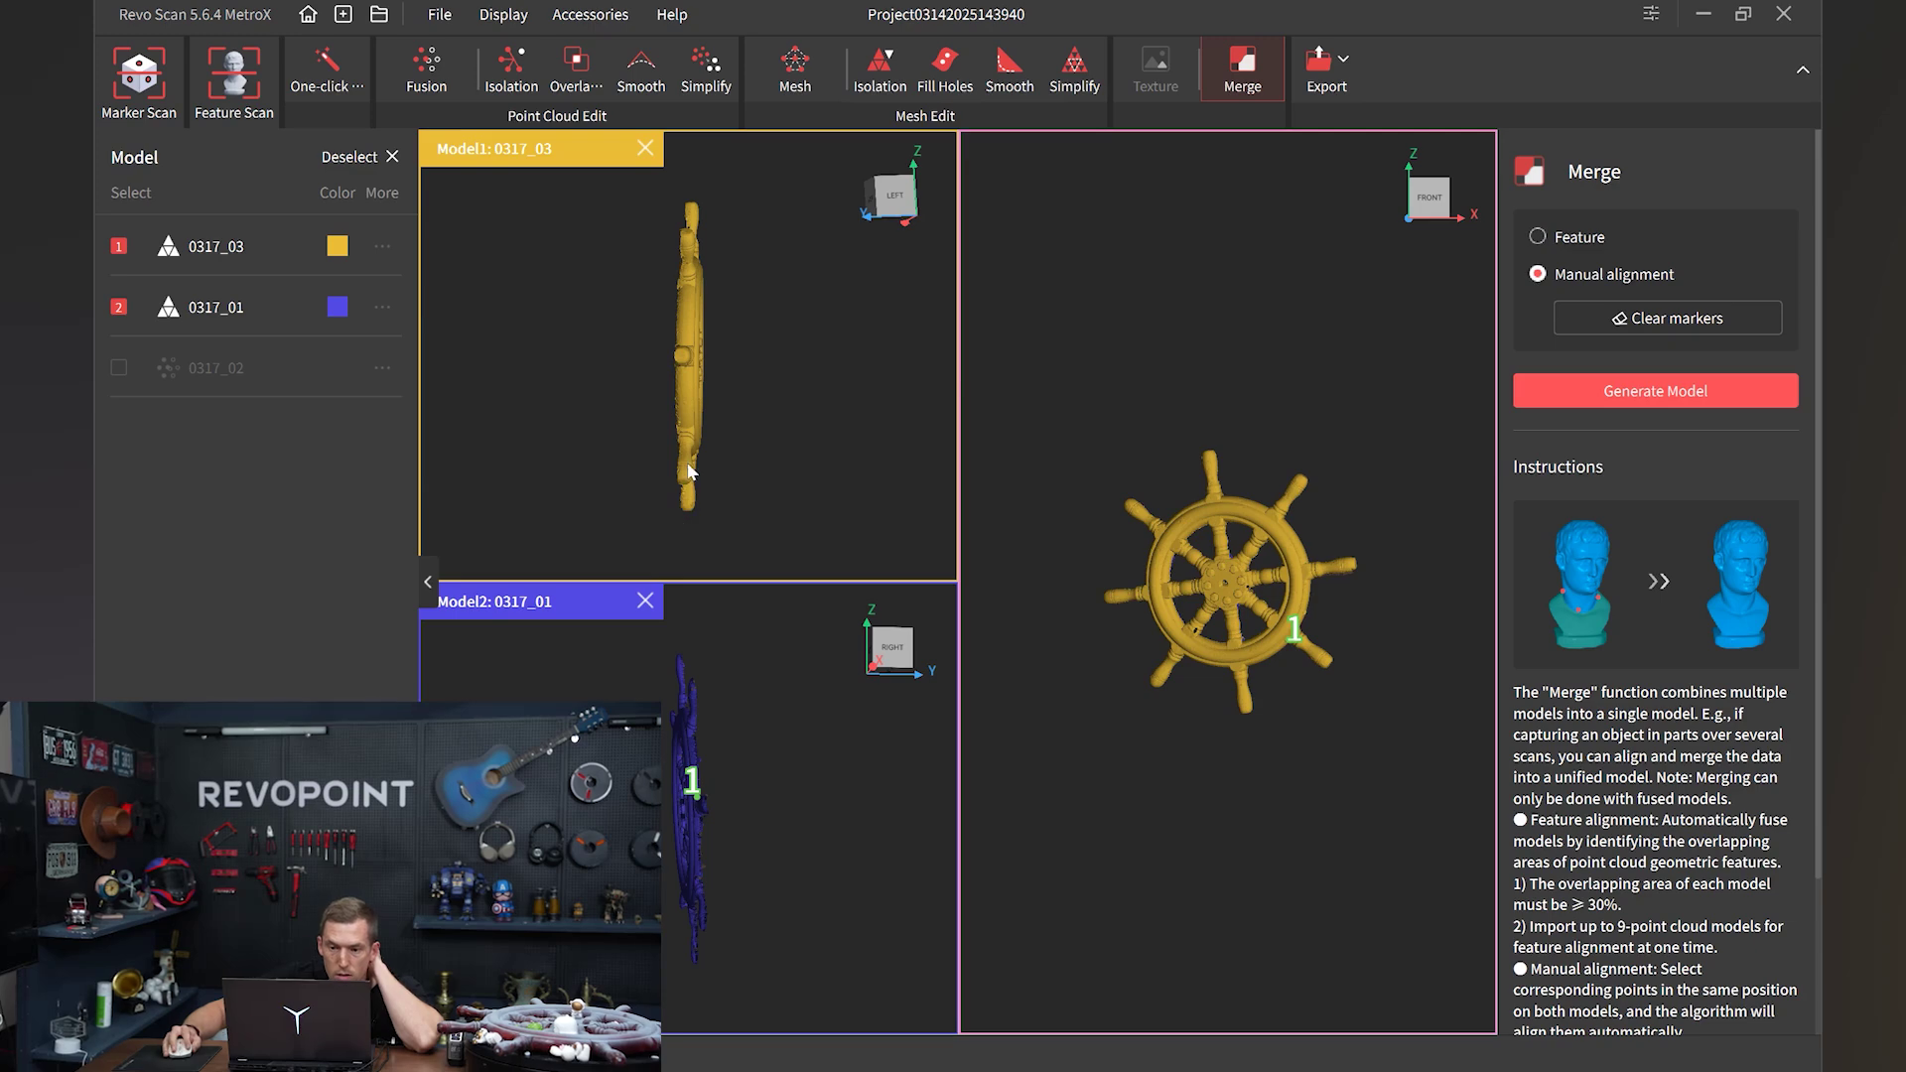
left_click(677, 344)
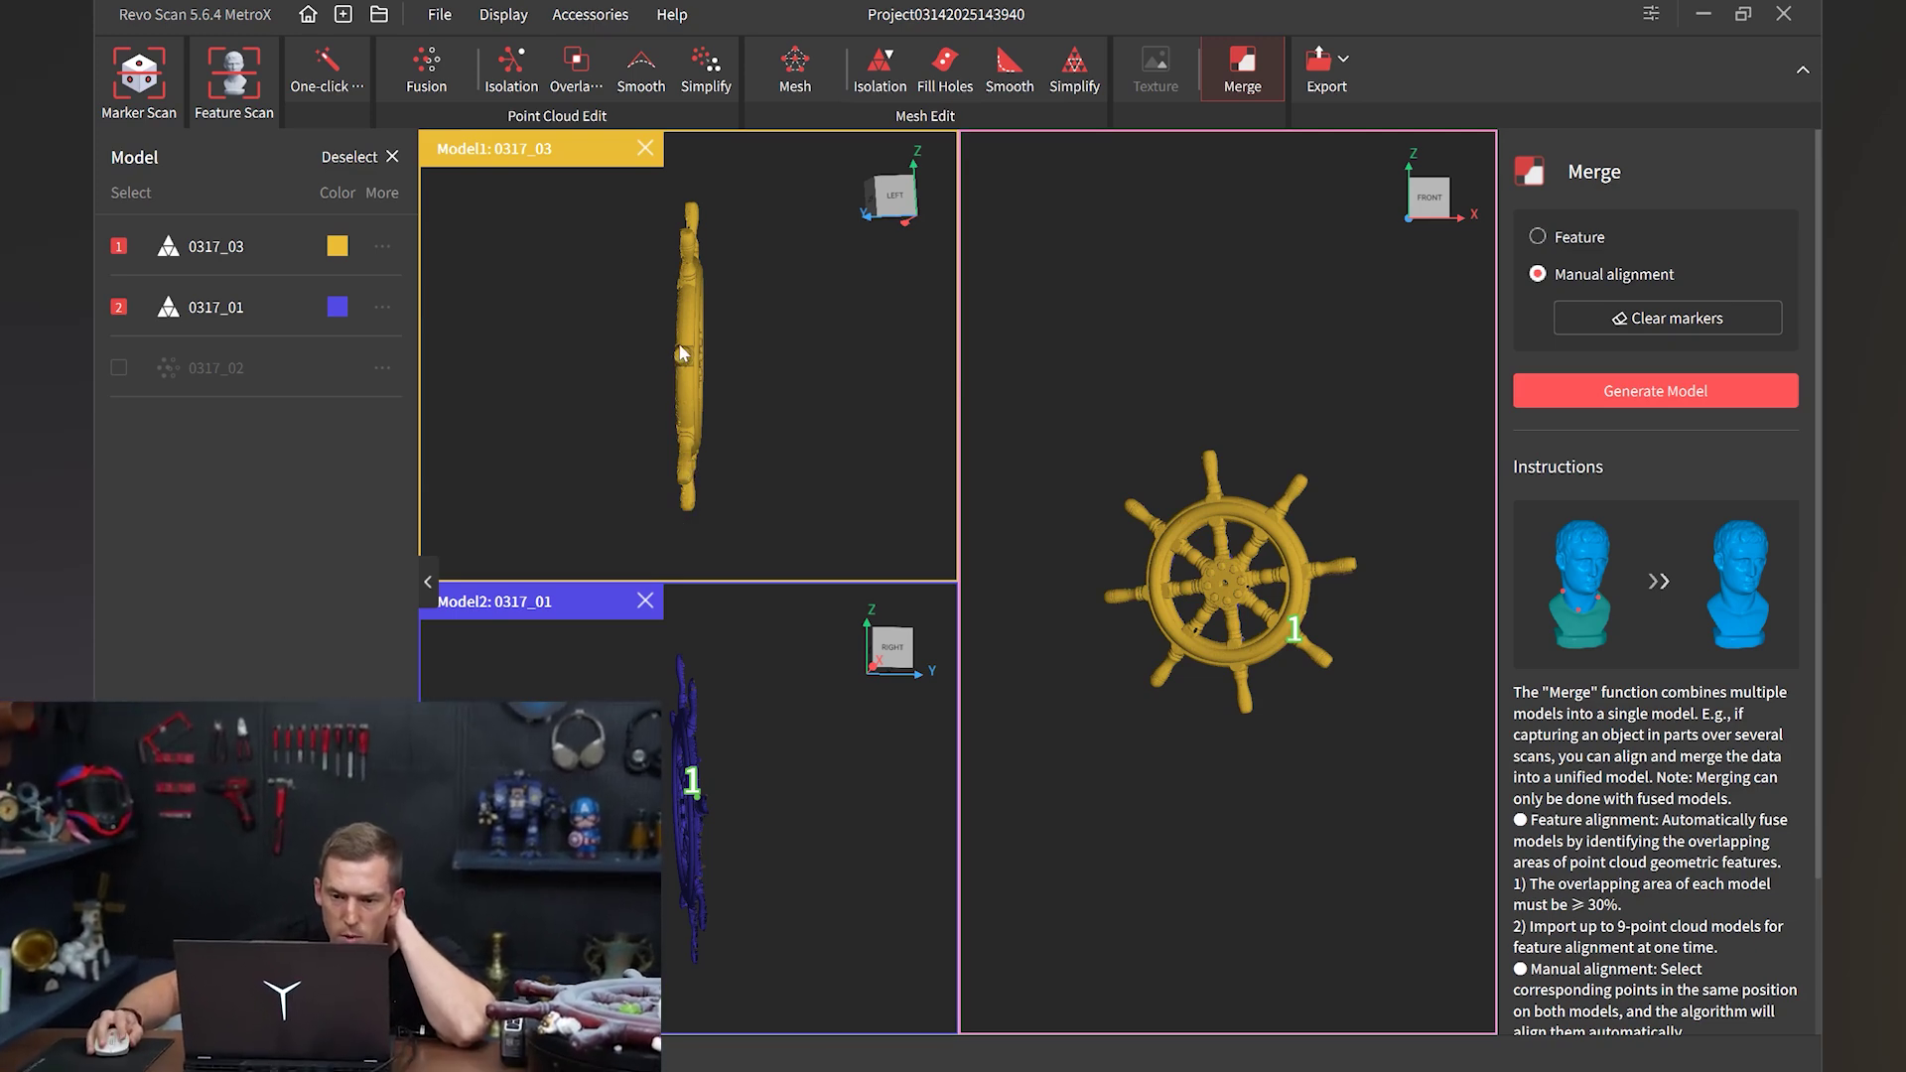
Step: Place the second pair of matching markers at another spot along the rims of 0317_01 and 0317_03
left_click_drag(747, 398, 771, 358)
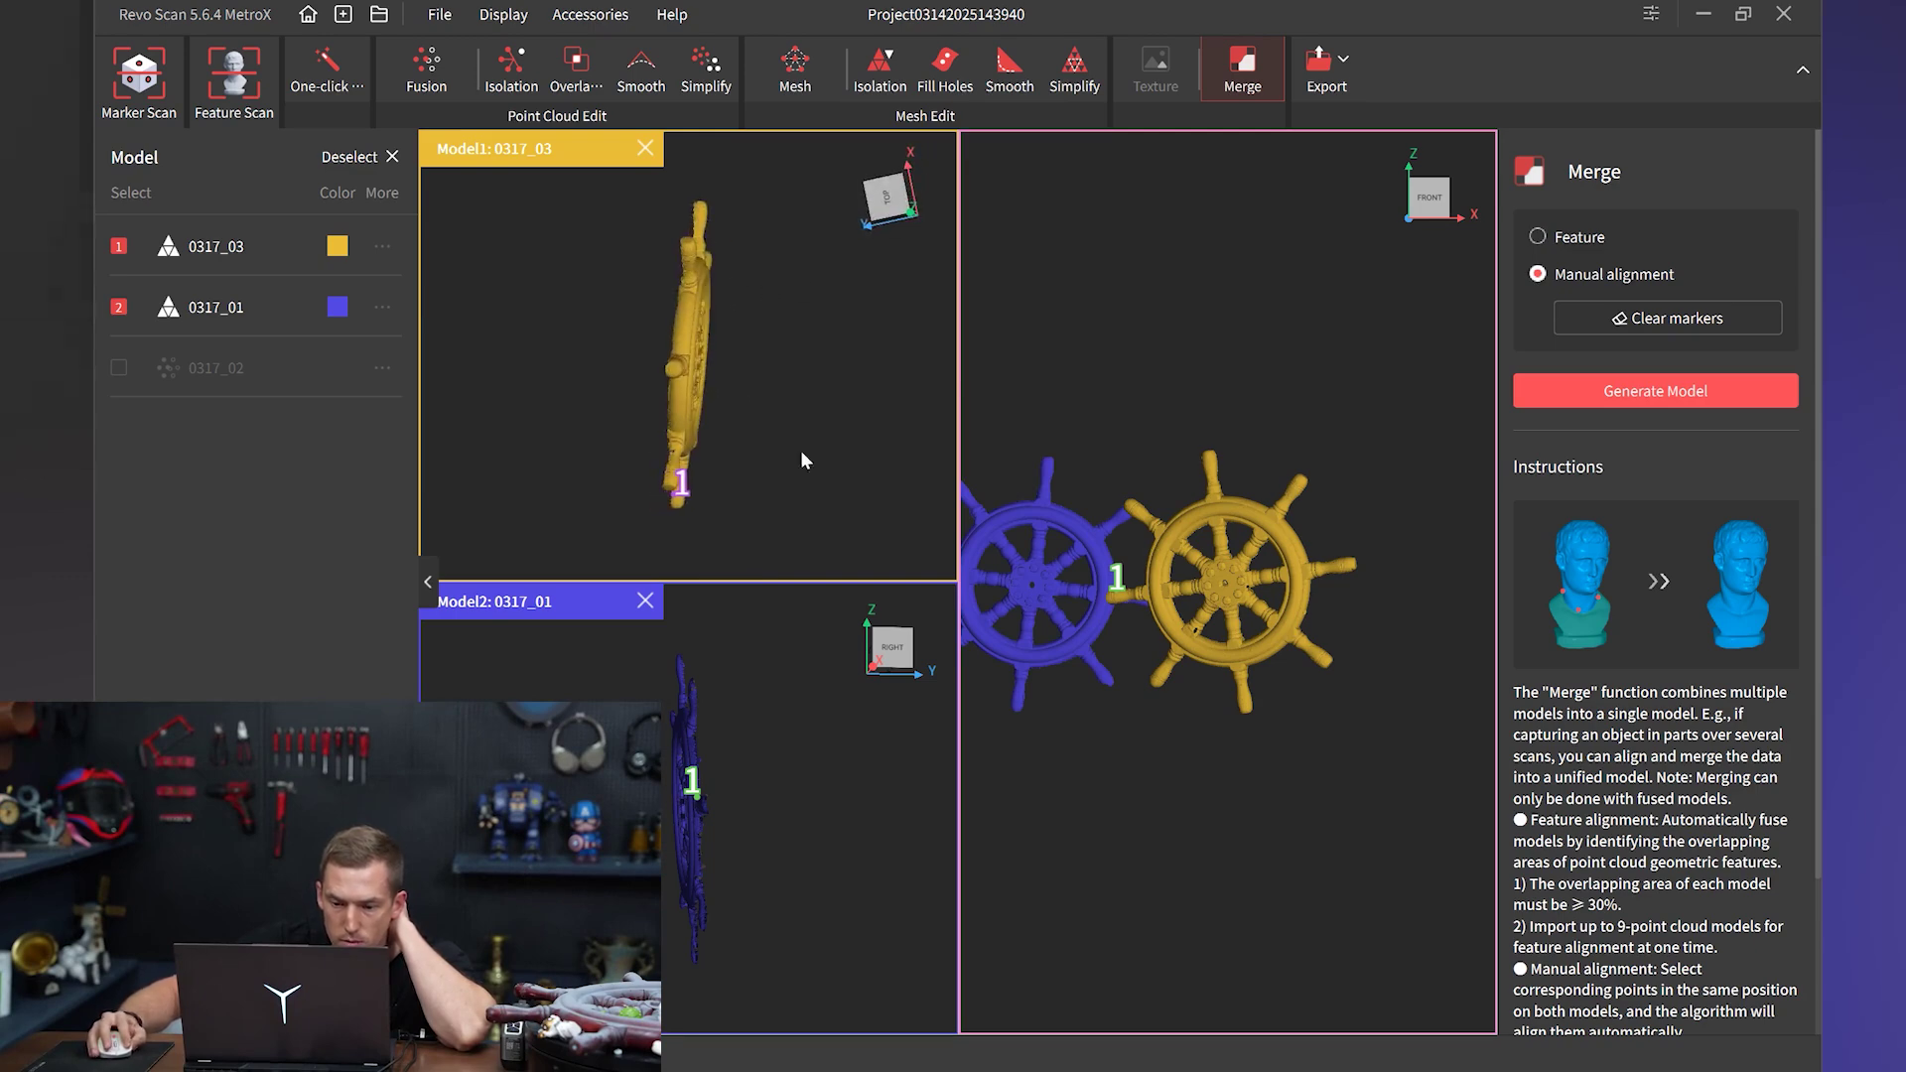
left_click_drag(746, 770, 732, 851)
mouse_move(777, 748)
left_mouse_down()
mouse_move(757, 706)
mouse_move(733, 809)
mouse_move(789, 807)
left_mouse_up()
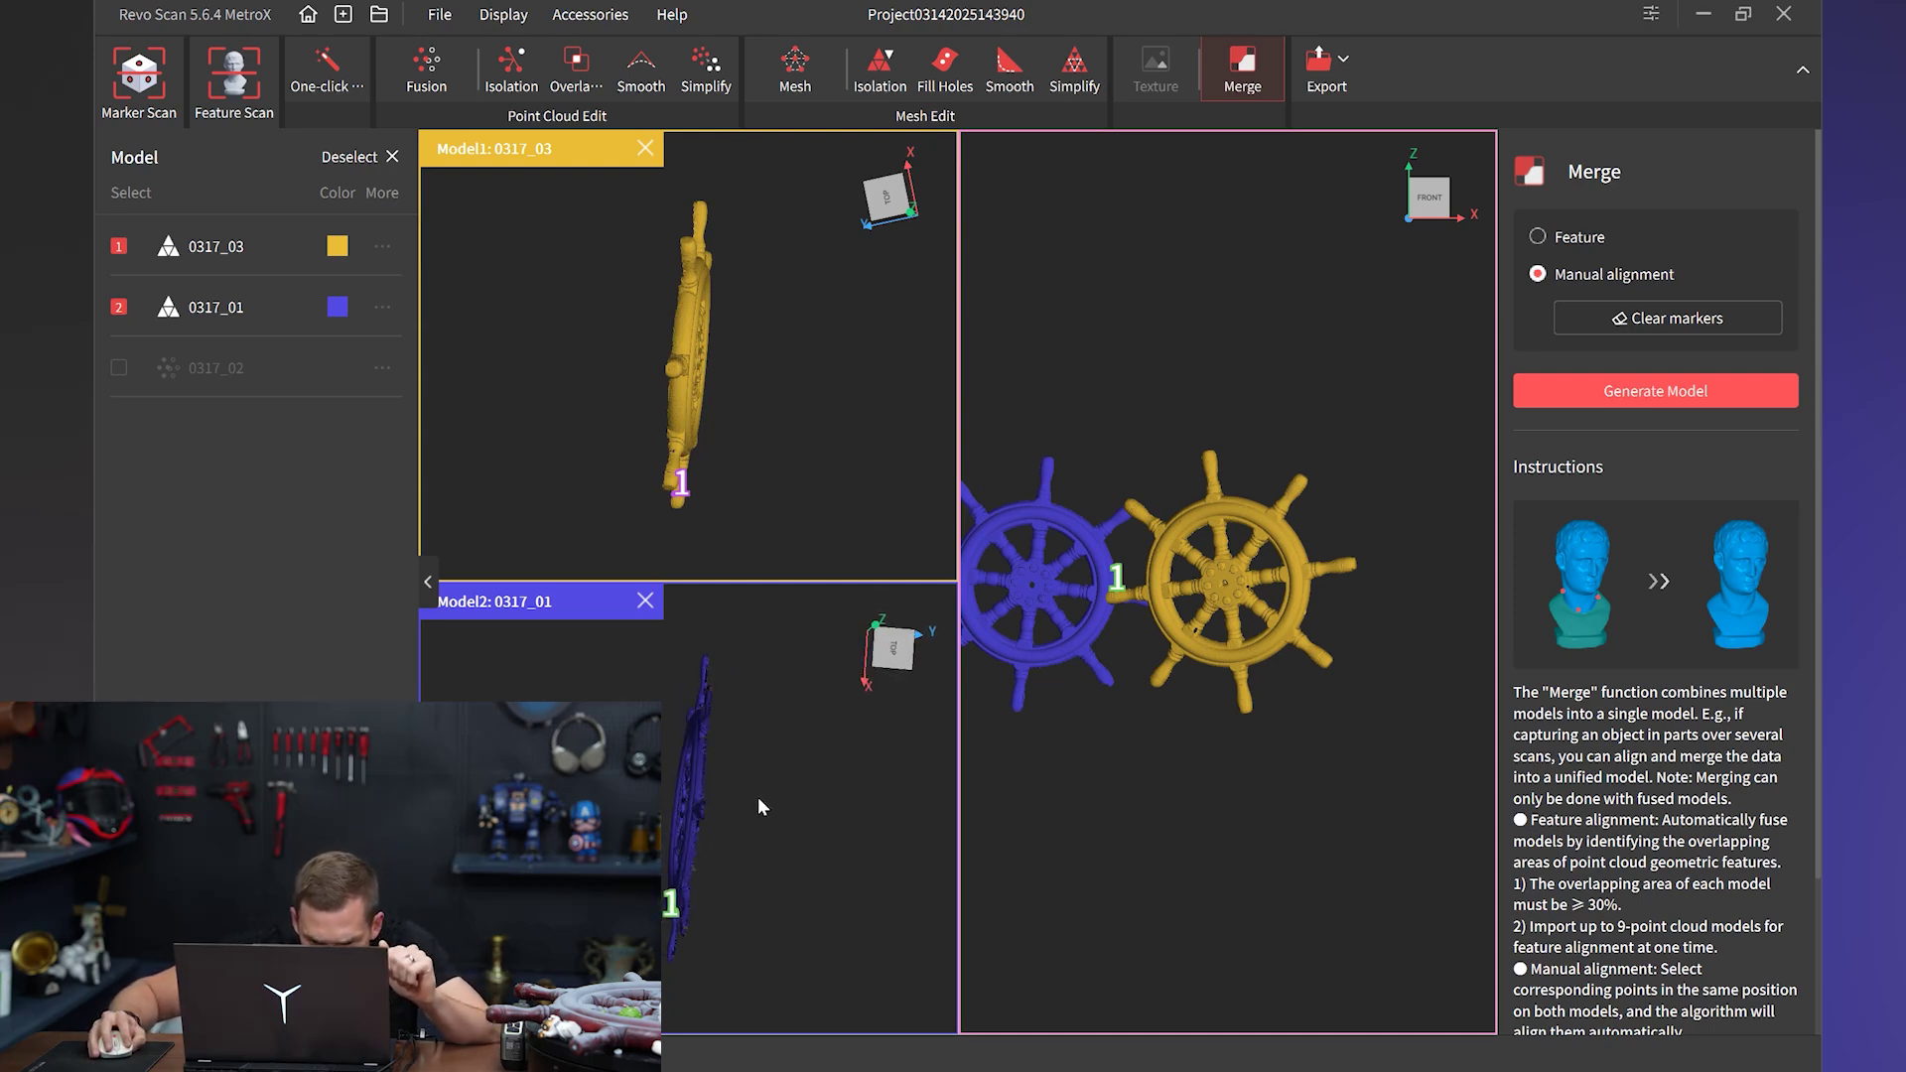
left_click(697, 799)
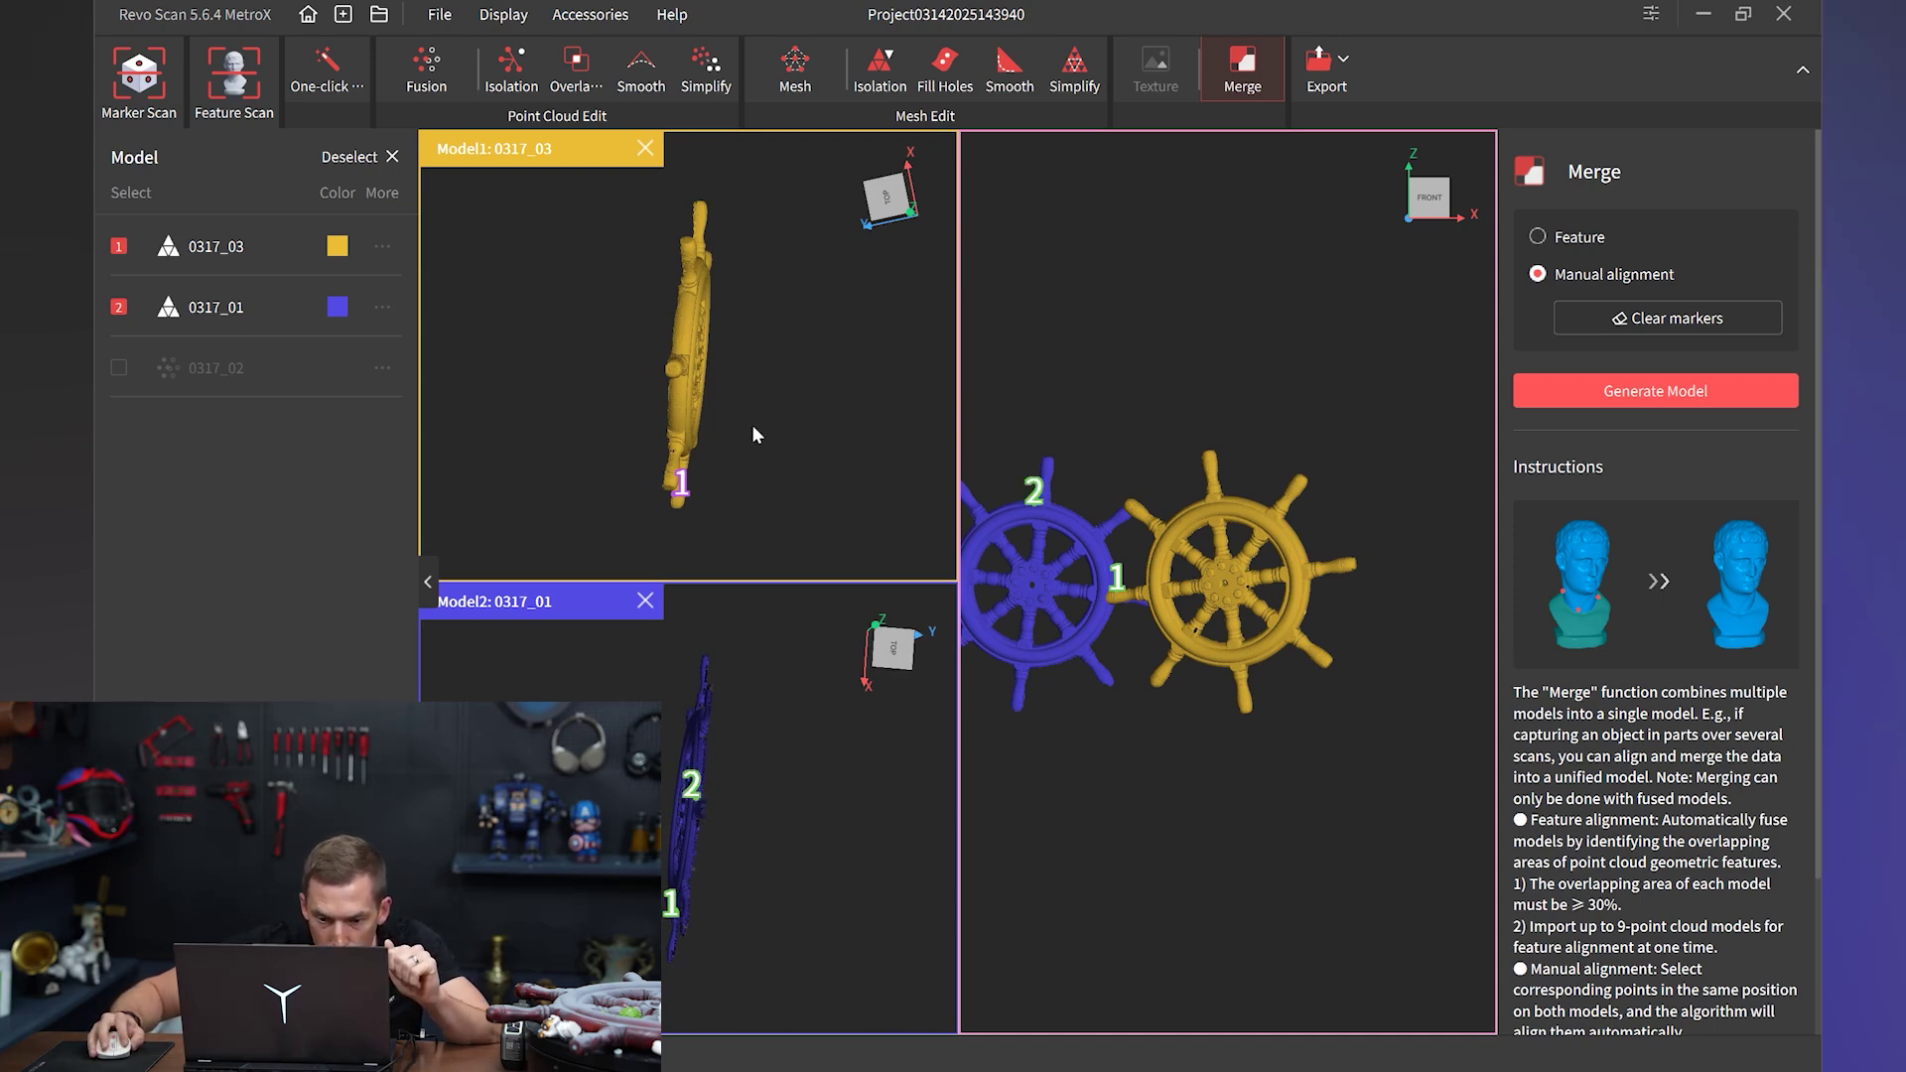
left_click_drag(753, 411, 791, 401)
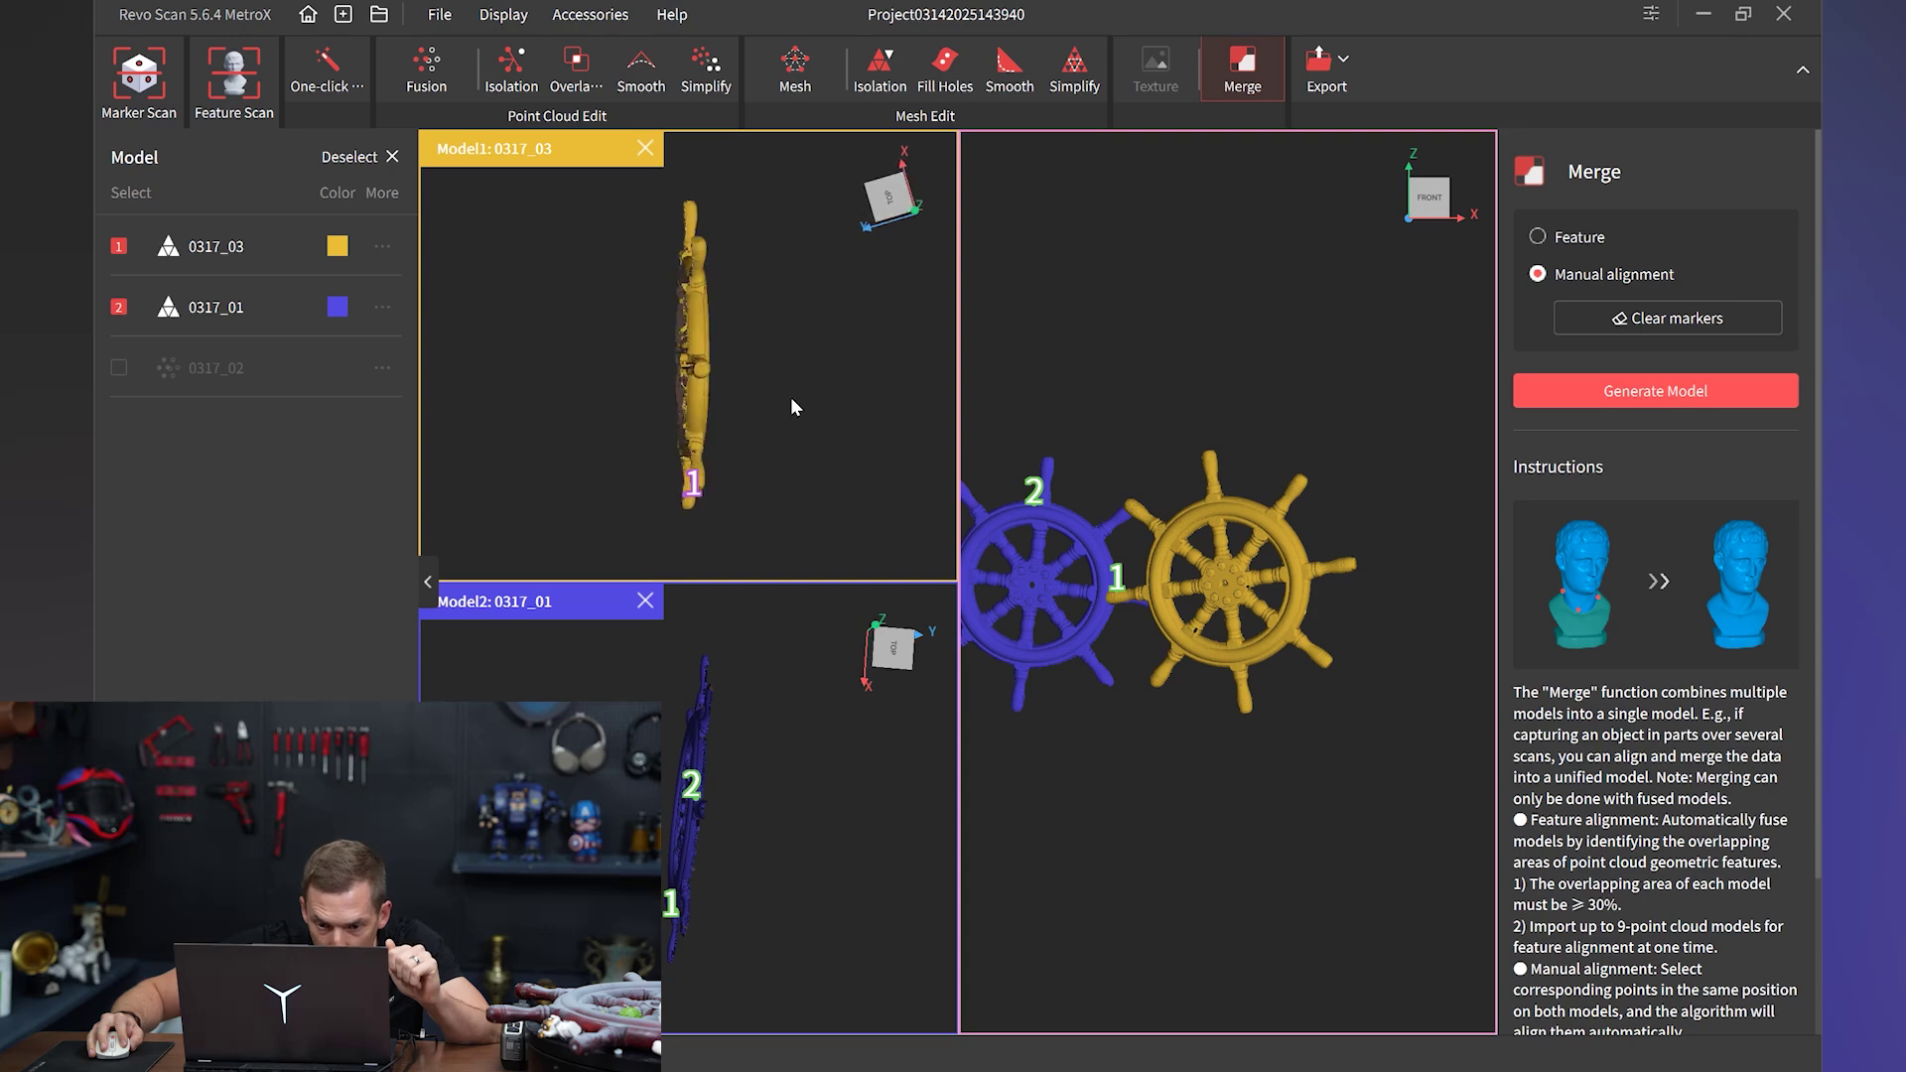
left_click(693, 359)
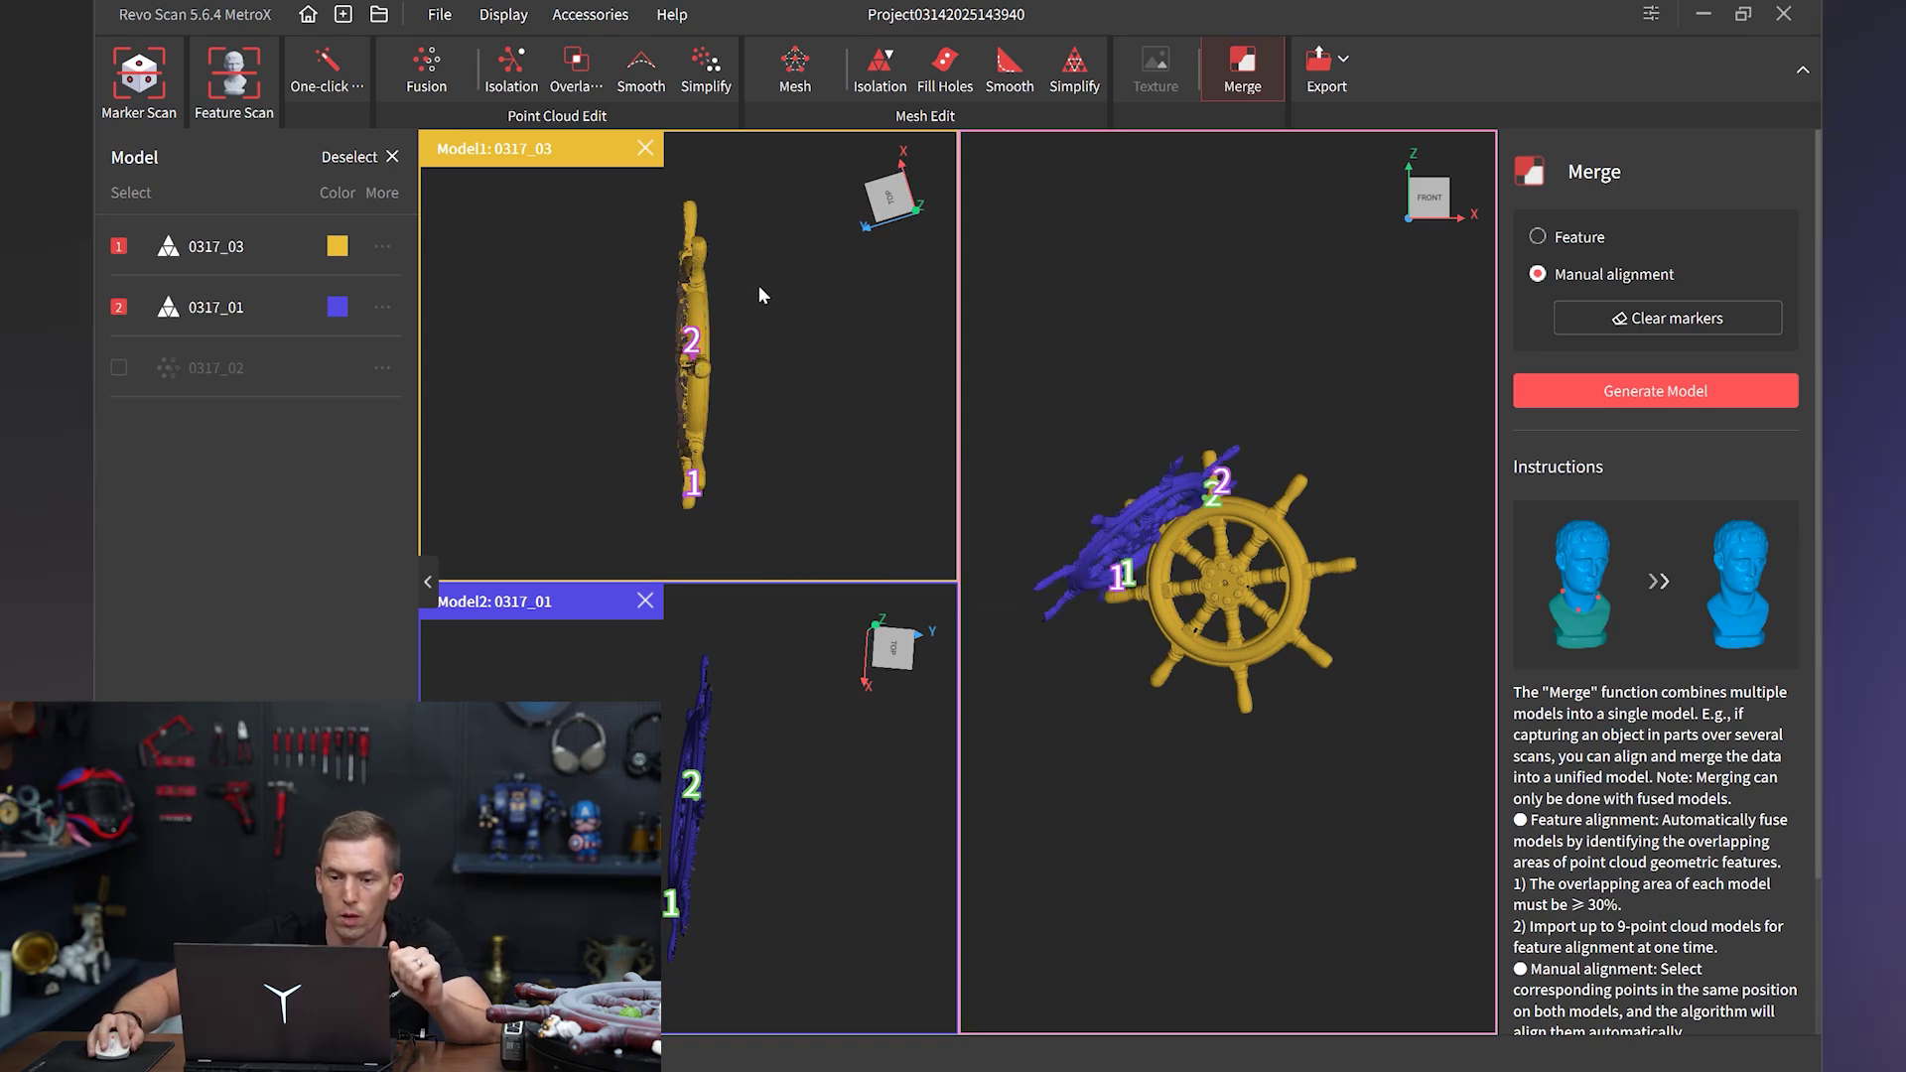
Step: Try to align the wheels by placing a third pair of matching markers on the rims of 0317_01 and 0317_03
mouse_move(755, 268)
left_mouse_down()
mouse_move(735, 297)
mouse_move(747, 434)
mouse_move(781, 260)
mouse_move(738, 258)
left_mouse_up()
left_click_drag(711, 852, 720, 795)
left_click(703, 778)
left_click_drag(740, 338, 698, 380)
left_click(702, 381)
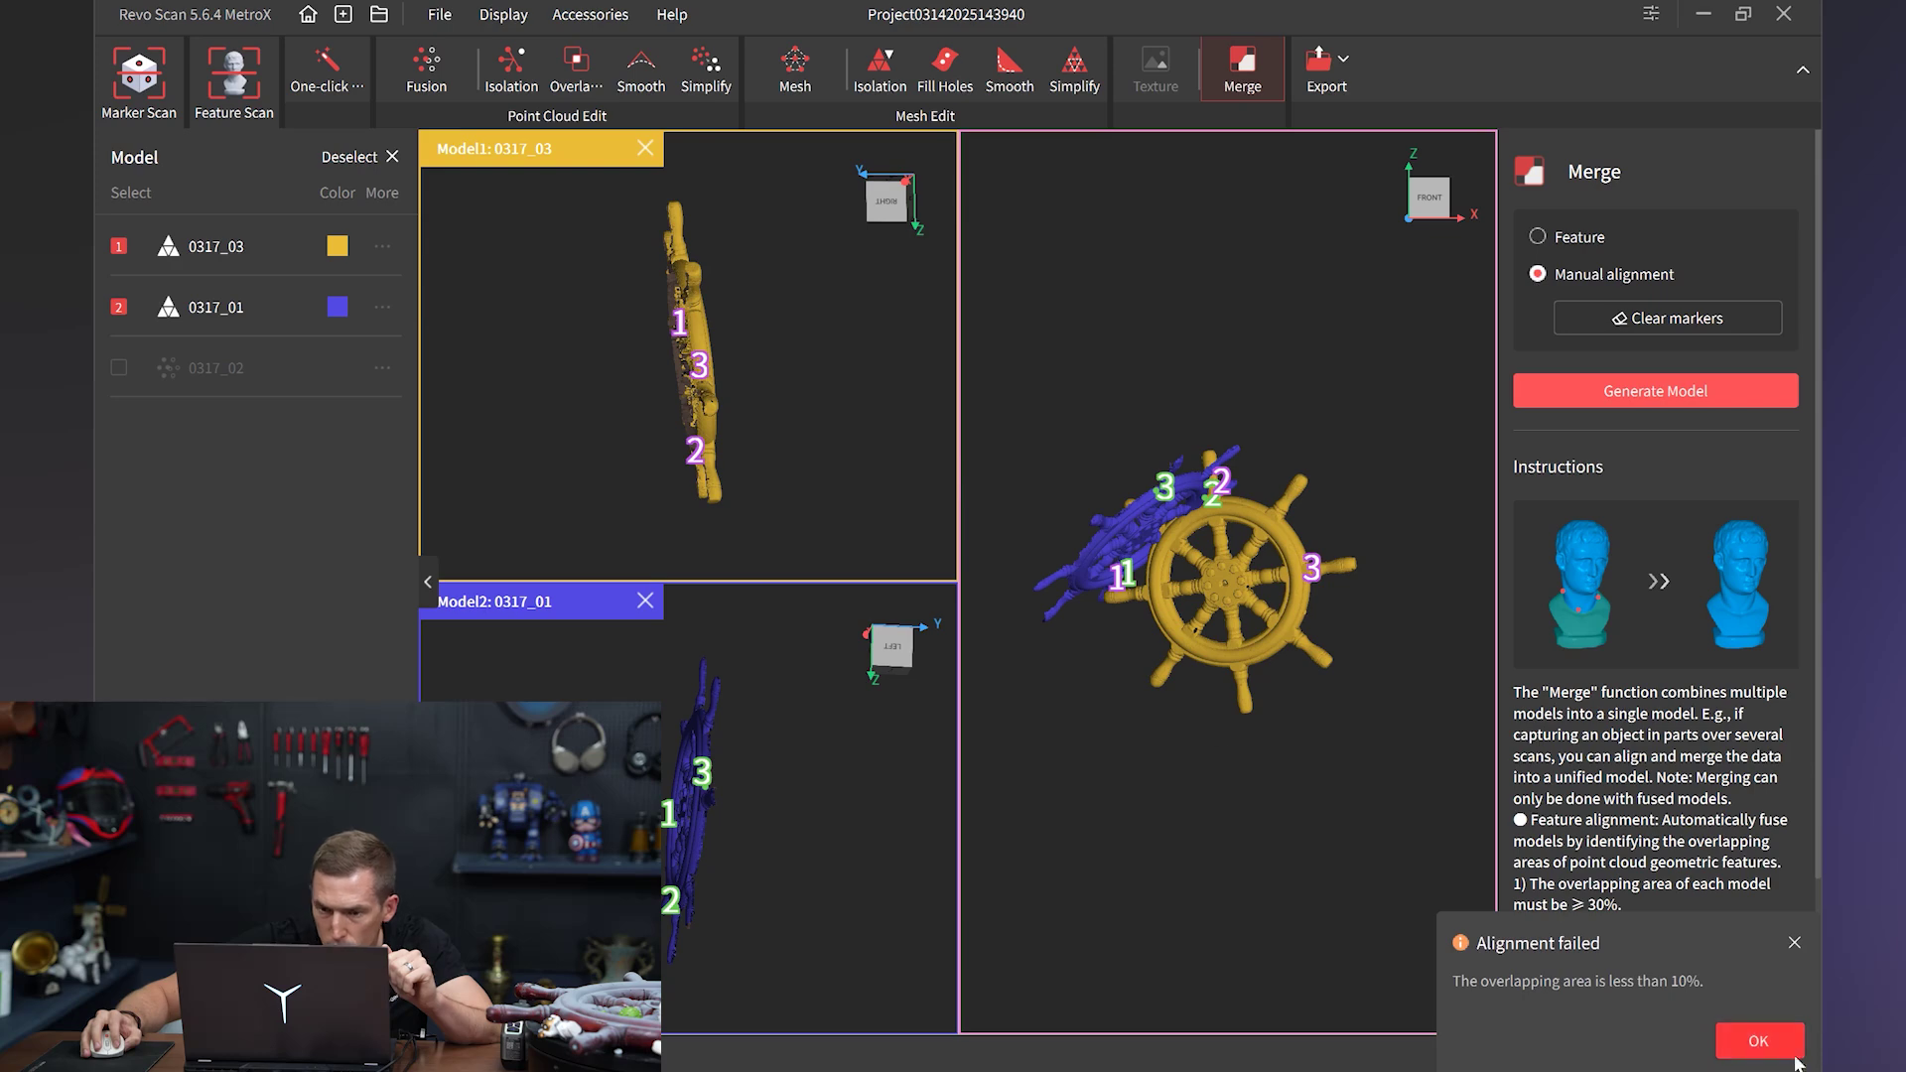
Step: Clear all alignment markers from both wheel models
left_click_drag(749, 371, 744, 350)
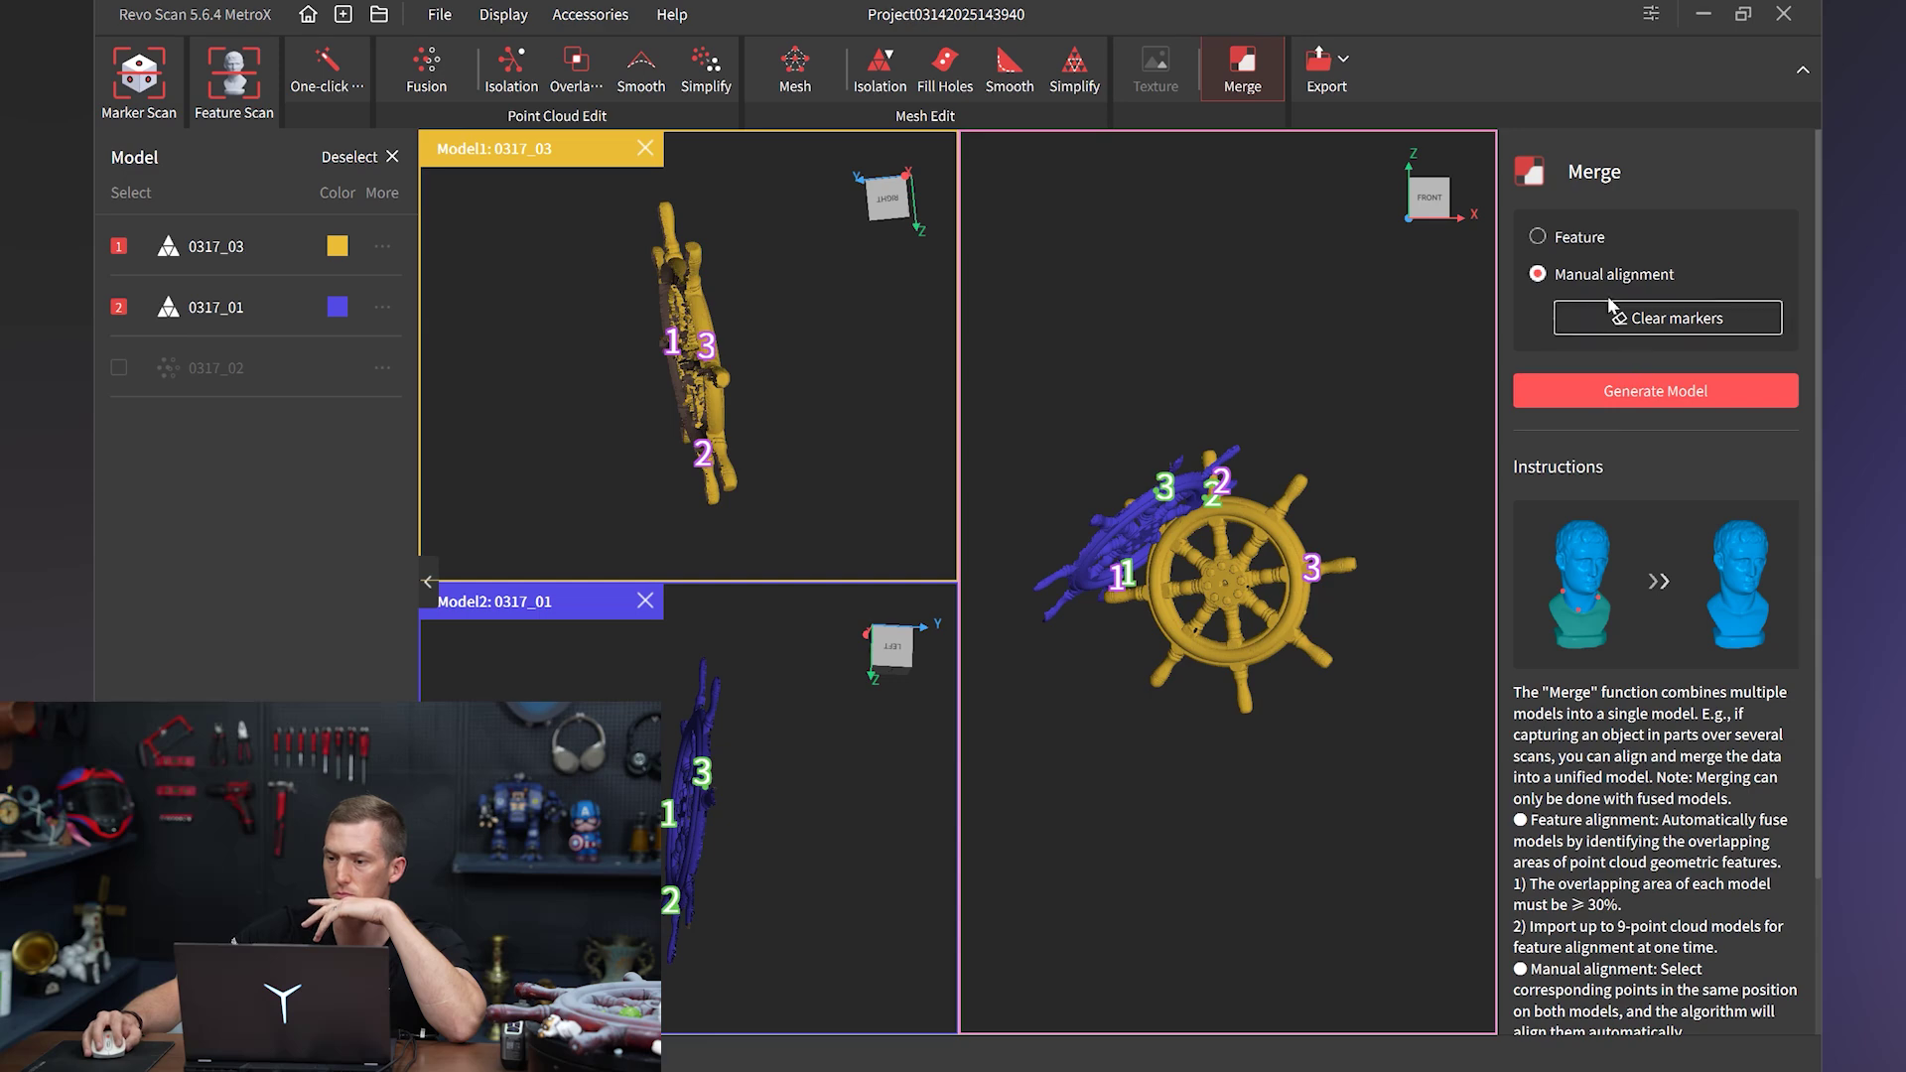
left_click(1652, 319)
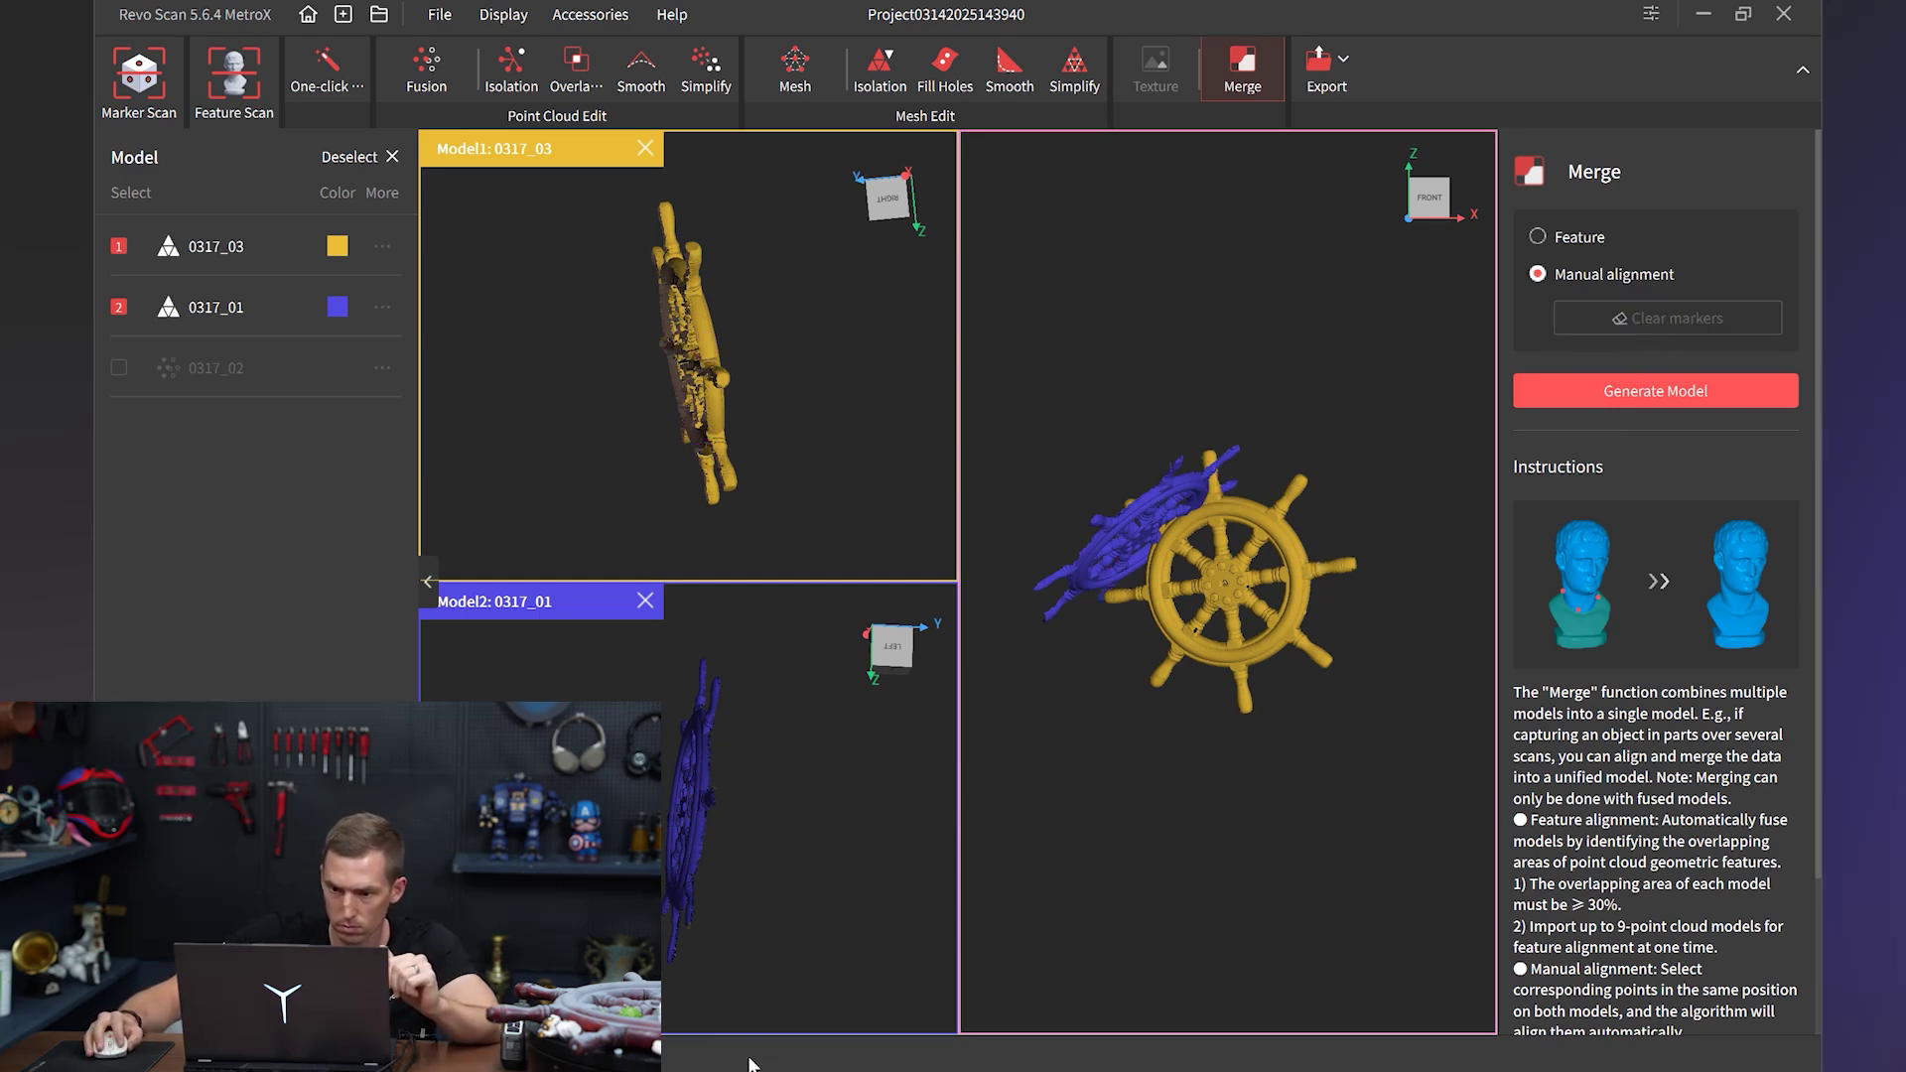
Step: Place a new first marker on the rim edge beside the same handle of 0317_01 and 0317_03
mouse_move(783, 793)
left_mouse_down()
mouse_move(750, 754)
mouse_move(782, 820)
mouse_move(775, 794)
left_mouse_up()
left_click_drag(725, 479, 722, 316)
mouse_move(745, 775)
left_mouse_down()
mouse_move(735, 793)
mouse_move(743, 779)
left_mouse_up()
left_click_drag(742, 853, 730, 697)
left_click_drag(722, 418, 726, 409)
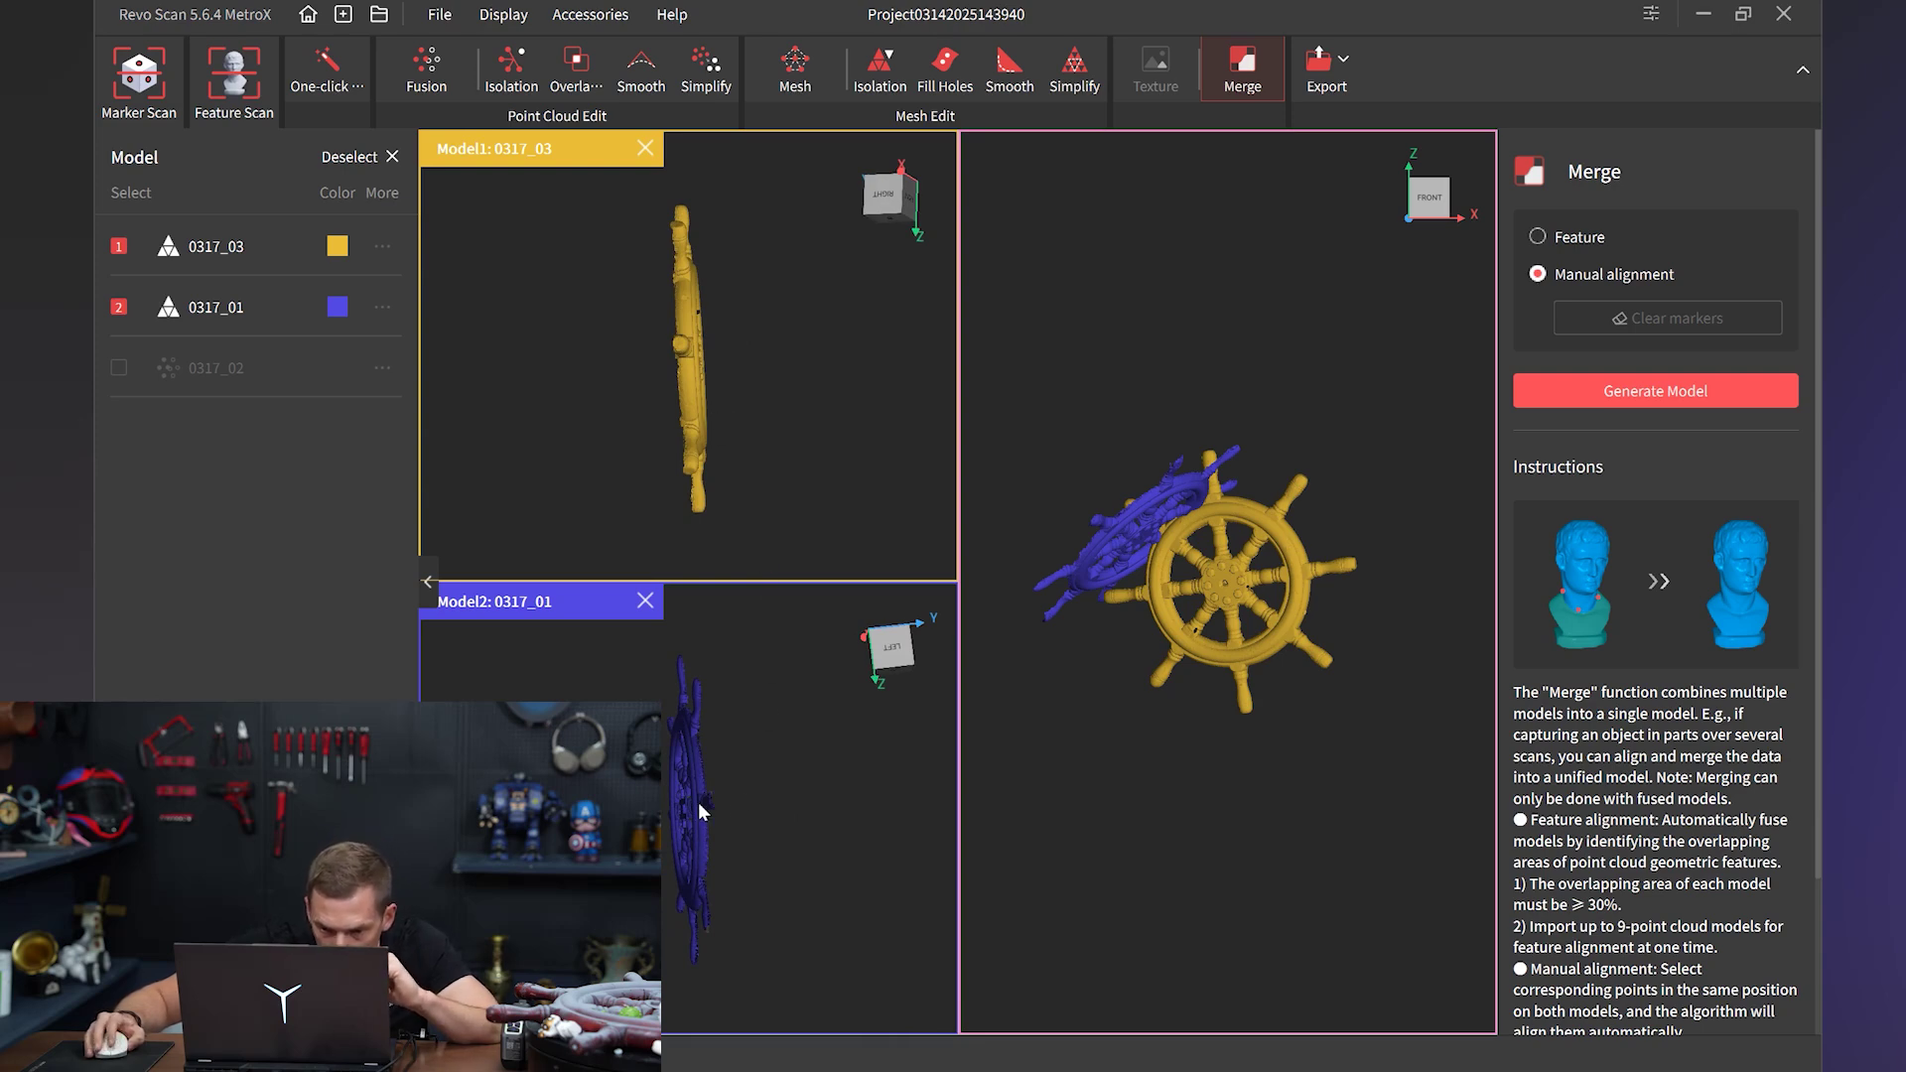
scroll(714, 791, "up", 5)
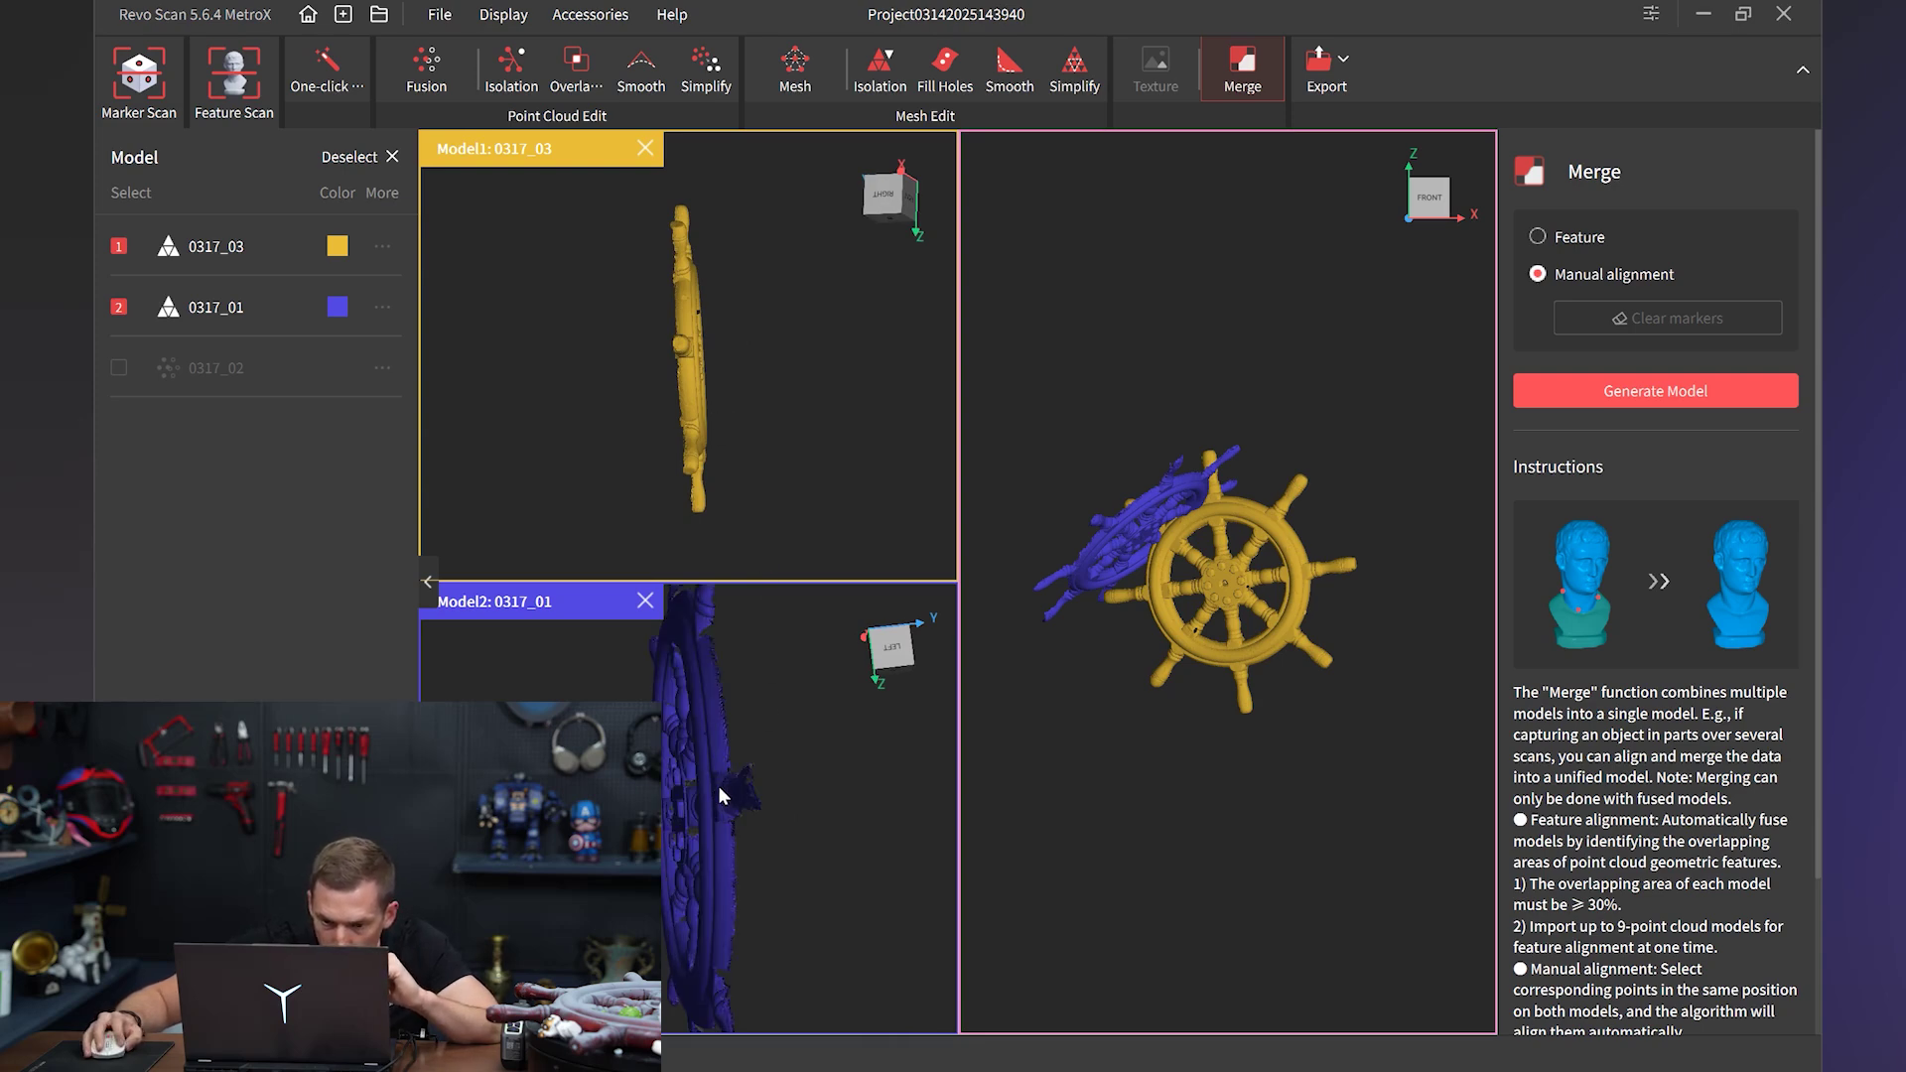
left_click_drag(746, 793, 698, 870)
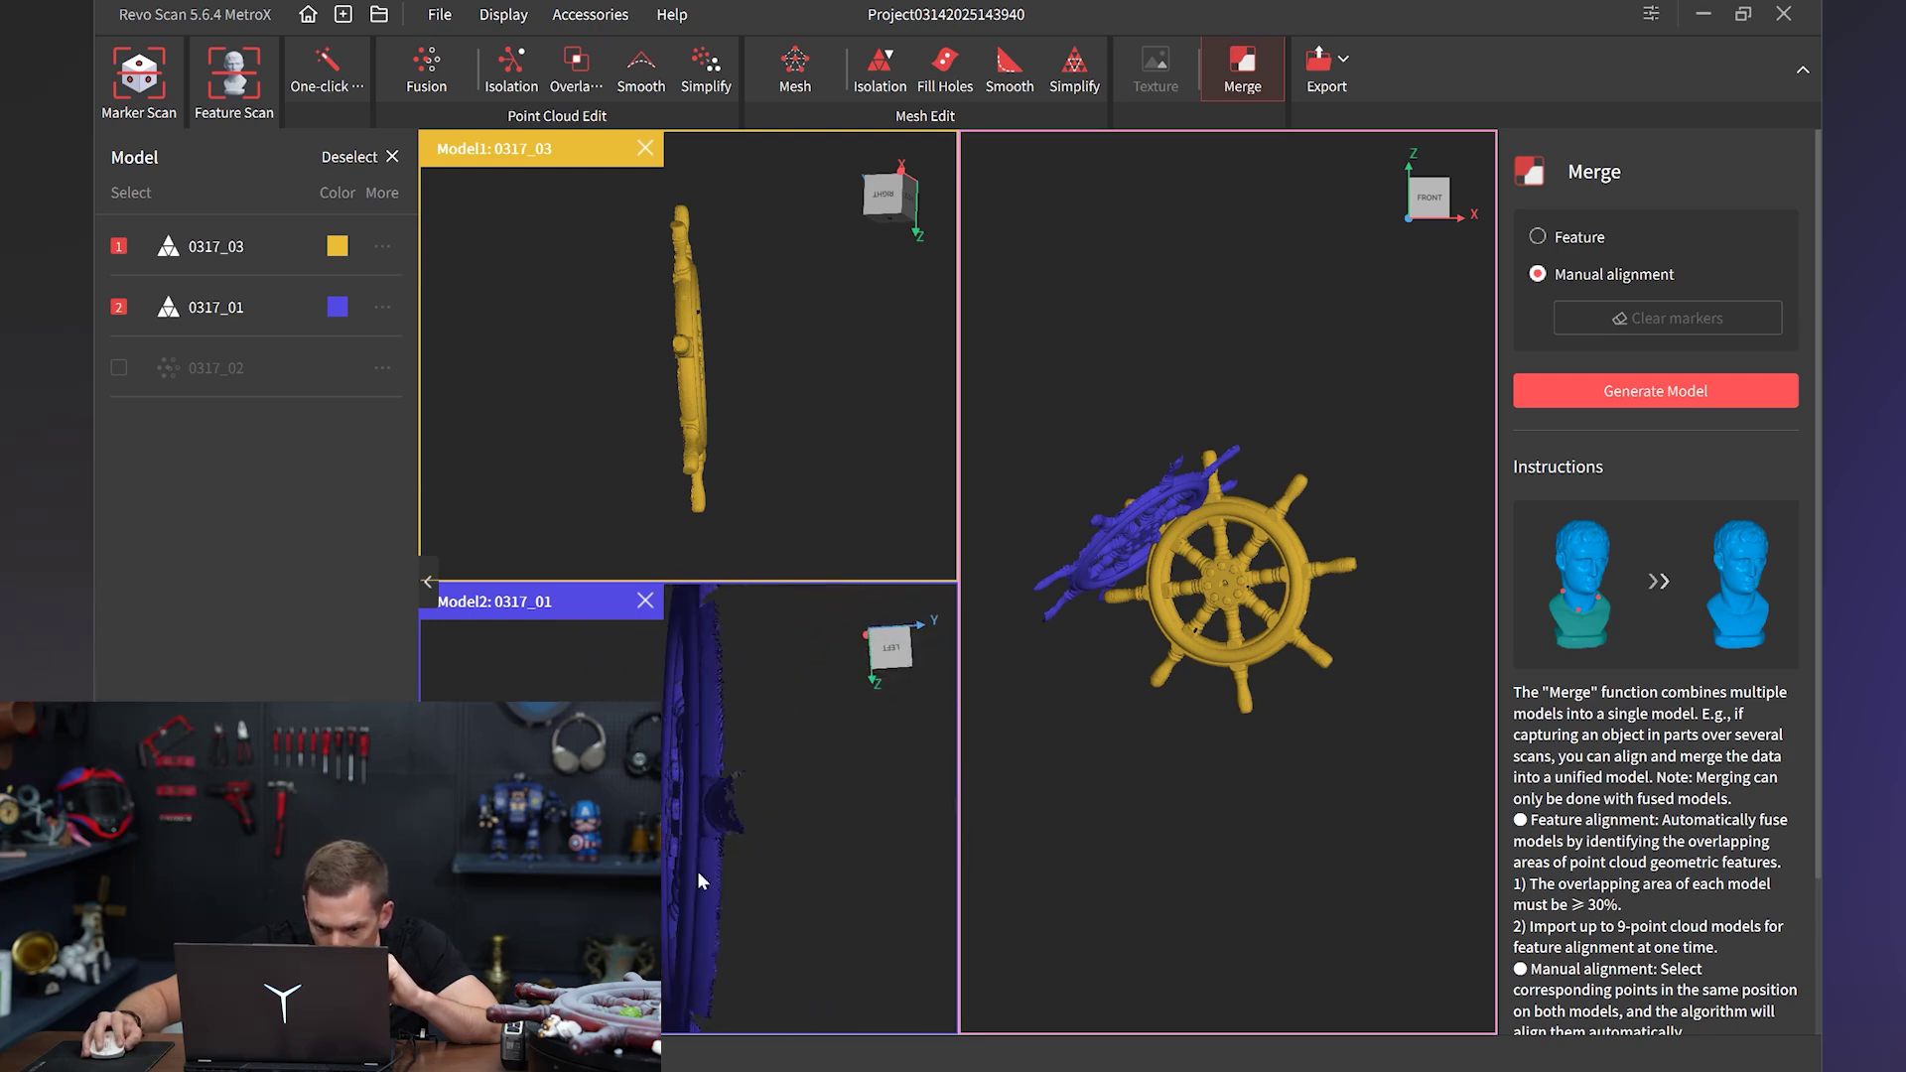
left_click(707, 778)
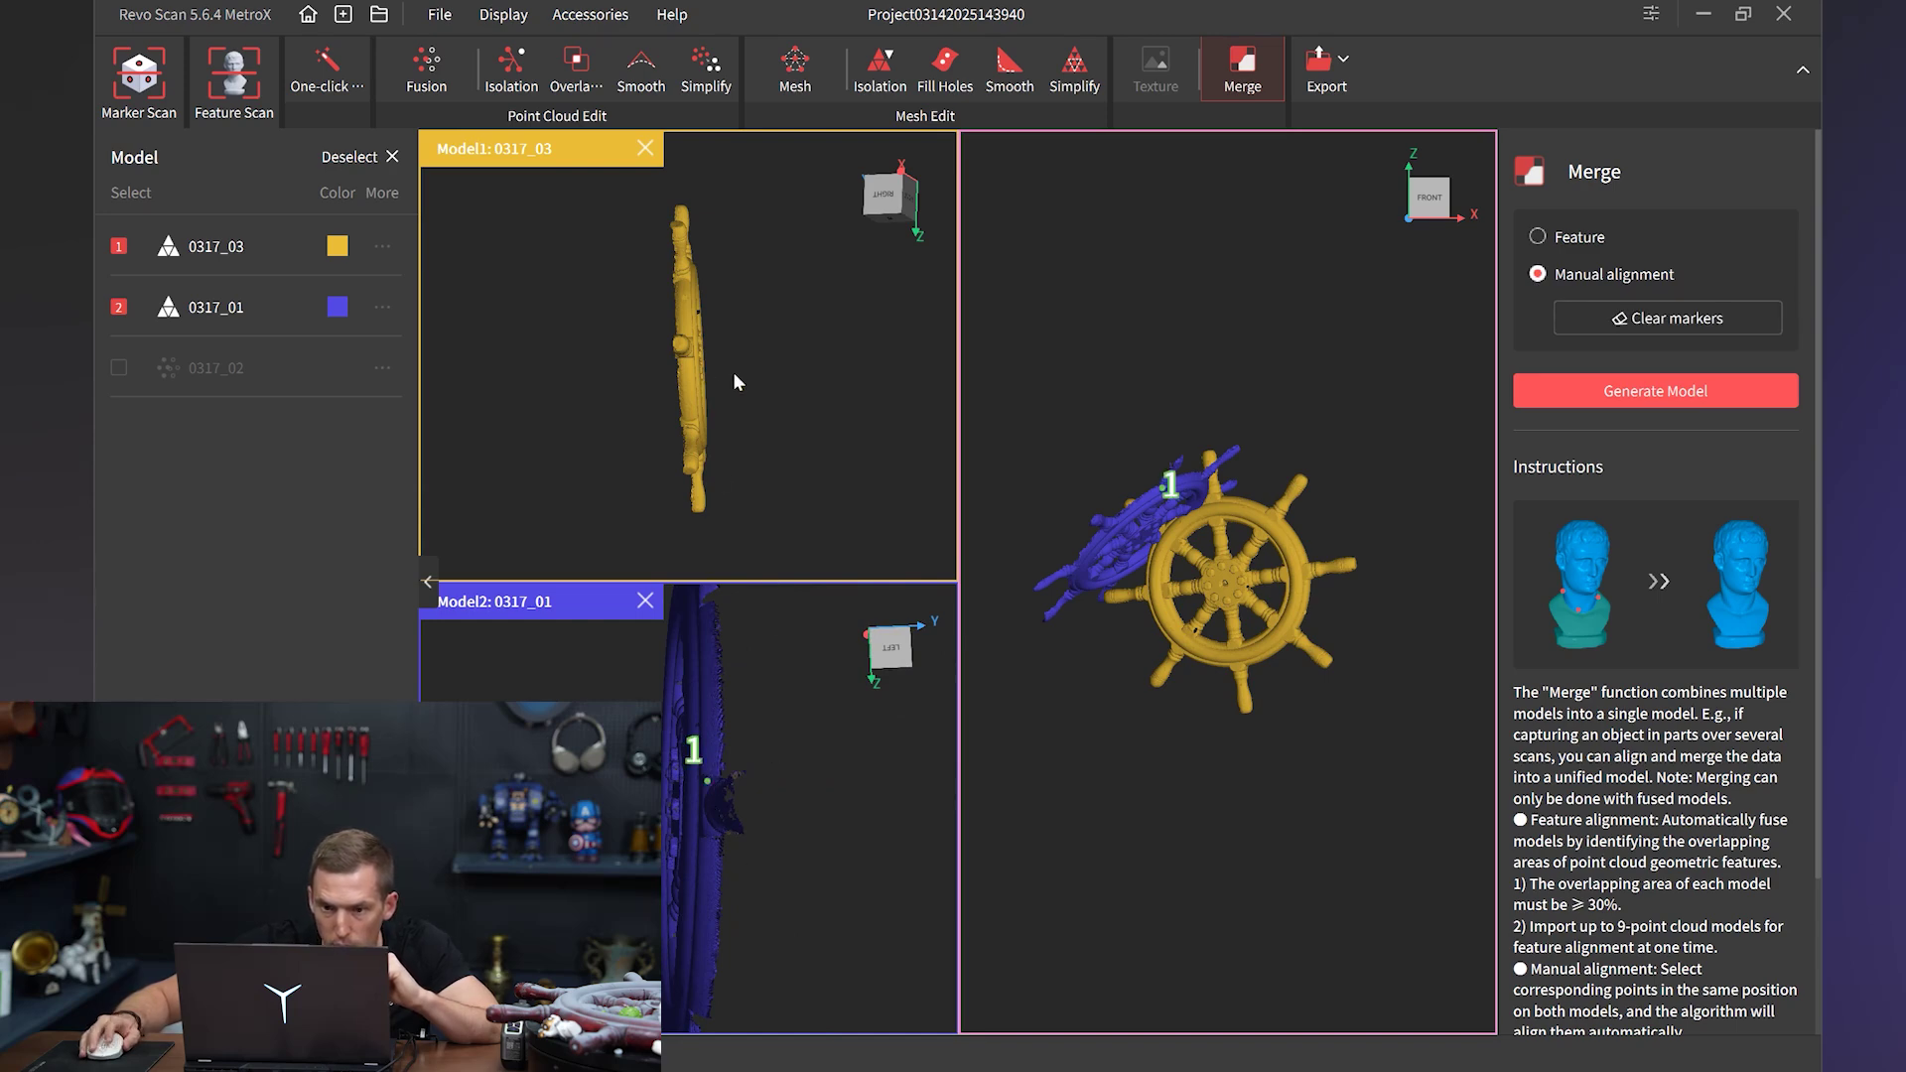
left_click_drag(732, 372, 768, 382)
scroll(771, 377, "up", 6)
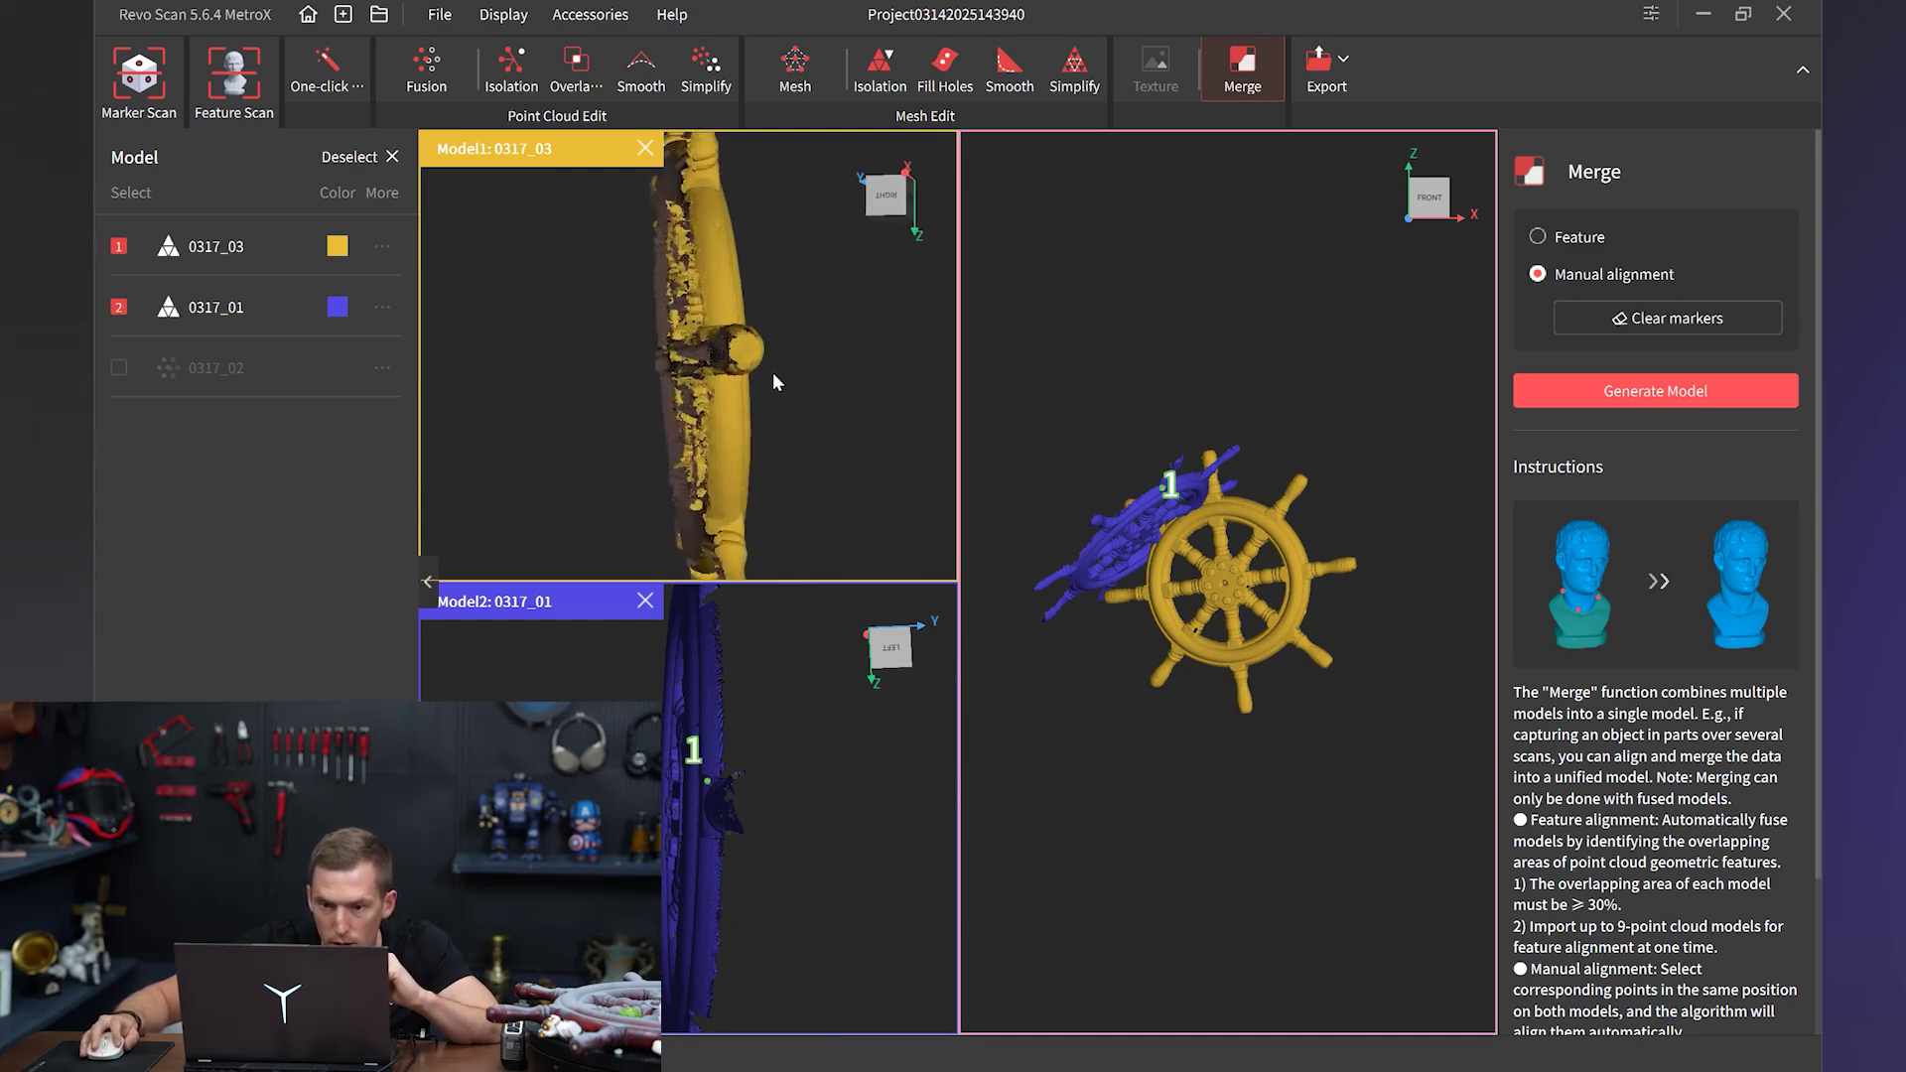
left_click(711, 321)
Step: Place the second marker on both wheels, on the rim edge next to a handle a quarter turn from the first
left_click_drag(897, 333, 737, 342)
left_click_drag(734, 711, 651, 760)
left_click(687, 803)
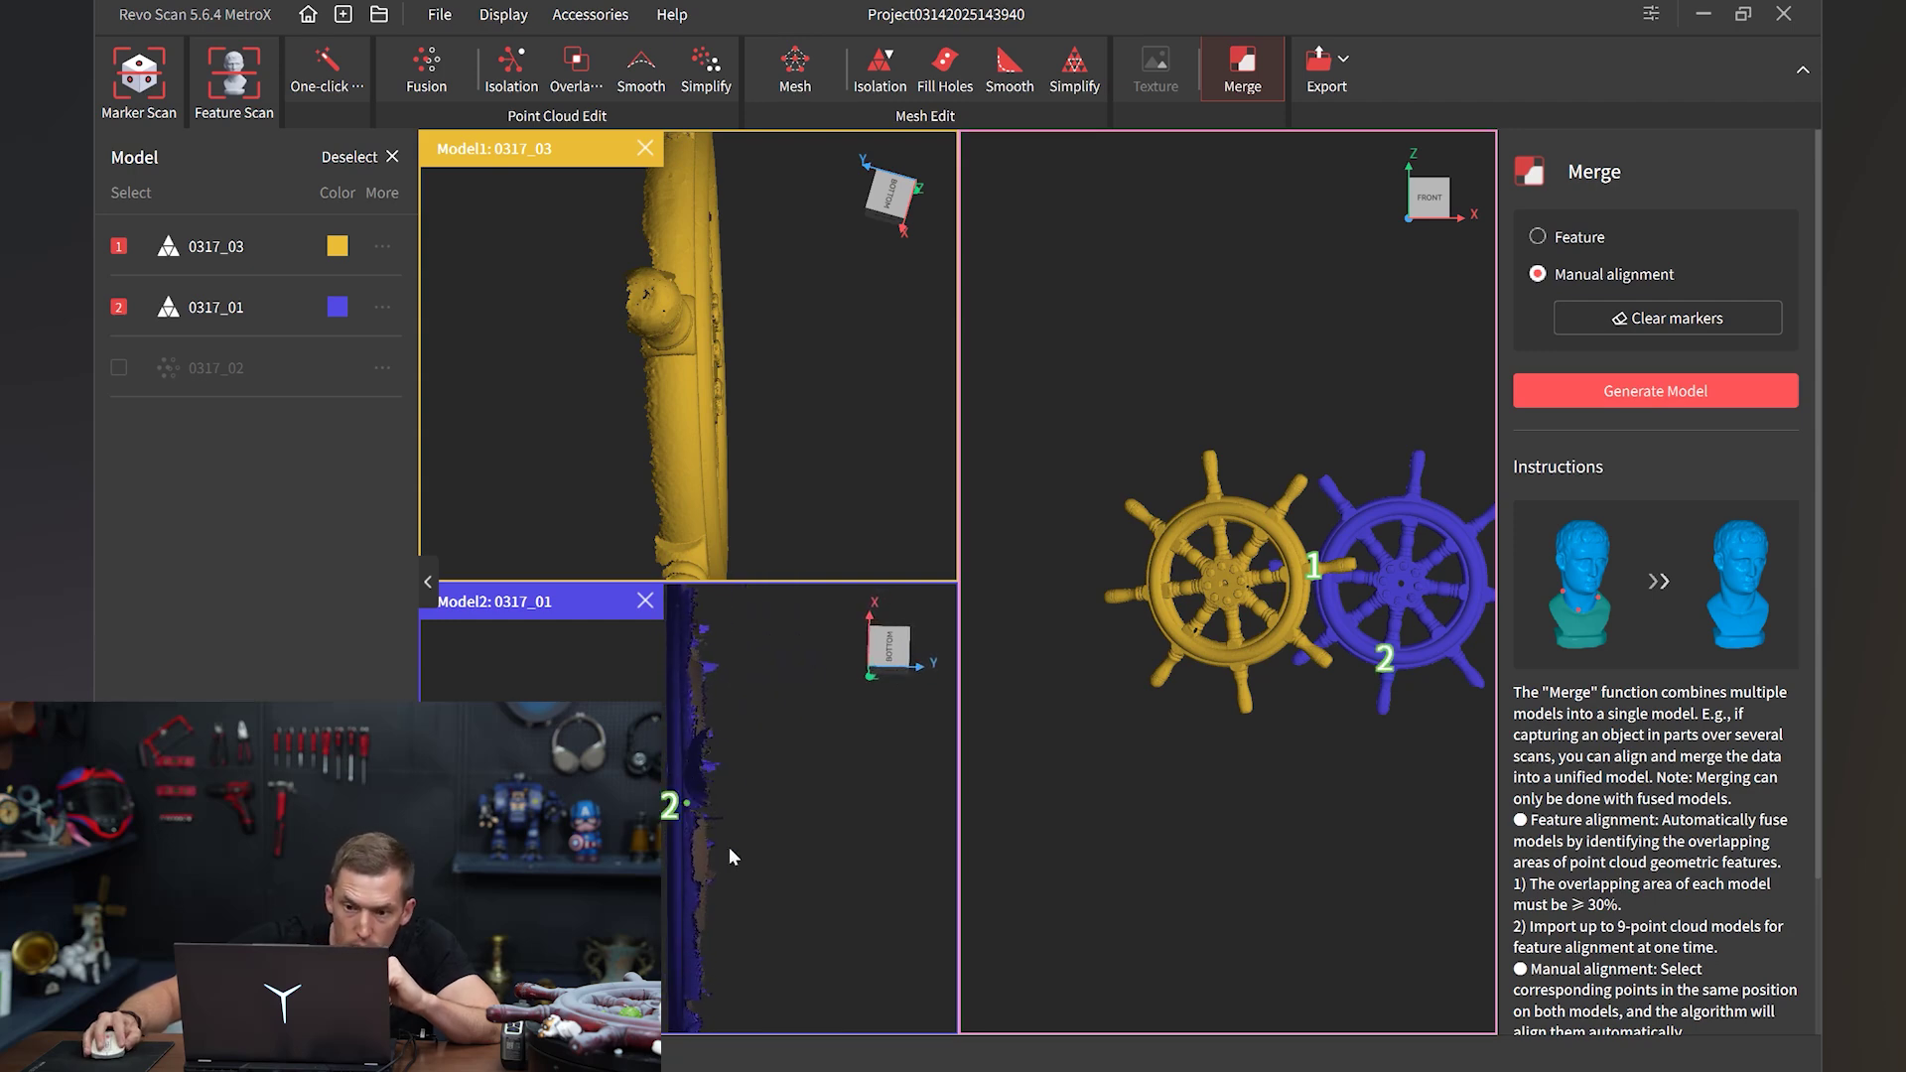
left_click(645, 357)
Step: Place the third marker on both rims beside the handle opposite the first marker, and generate the merged model
mouse_move(739, 299)
left_mouse_down()
mouse_move(798, 488)
mouse_move(636, 267)
mouse_move(581, 294)
left_mouse_up()
scroll(639, 294, "up", 3)
left_click_drag(724, 311, 750, 359)
mouse_move(549, 643)
left_mouse_down()
mouse_move(671, 666)
mouse_move(723, 723)
mouse_move(746, 790)
mouse_move(700, 781)
mouse_move(809, 732)
left_mouse_up()
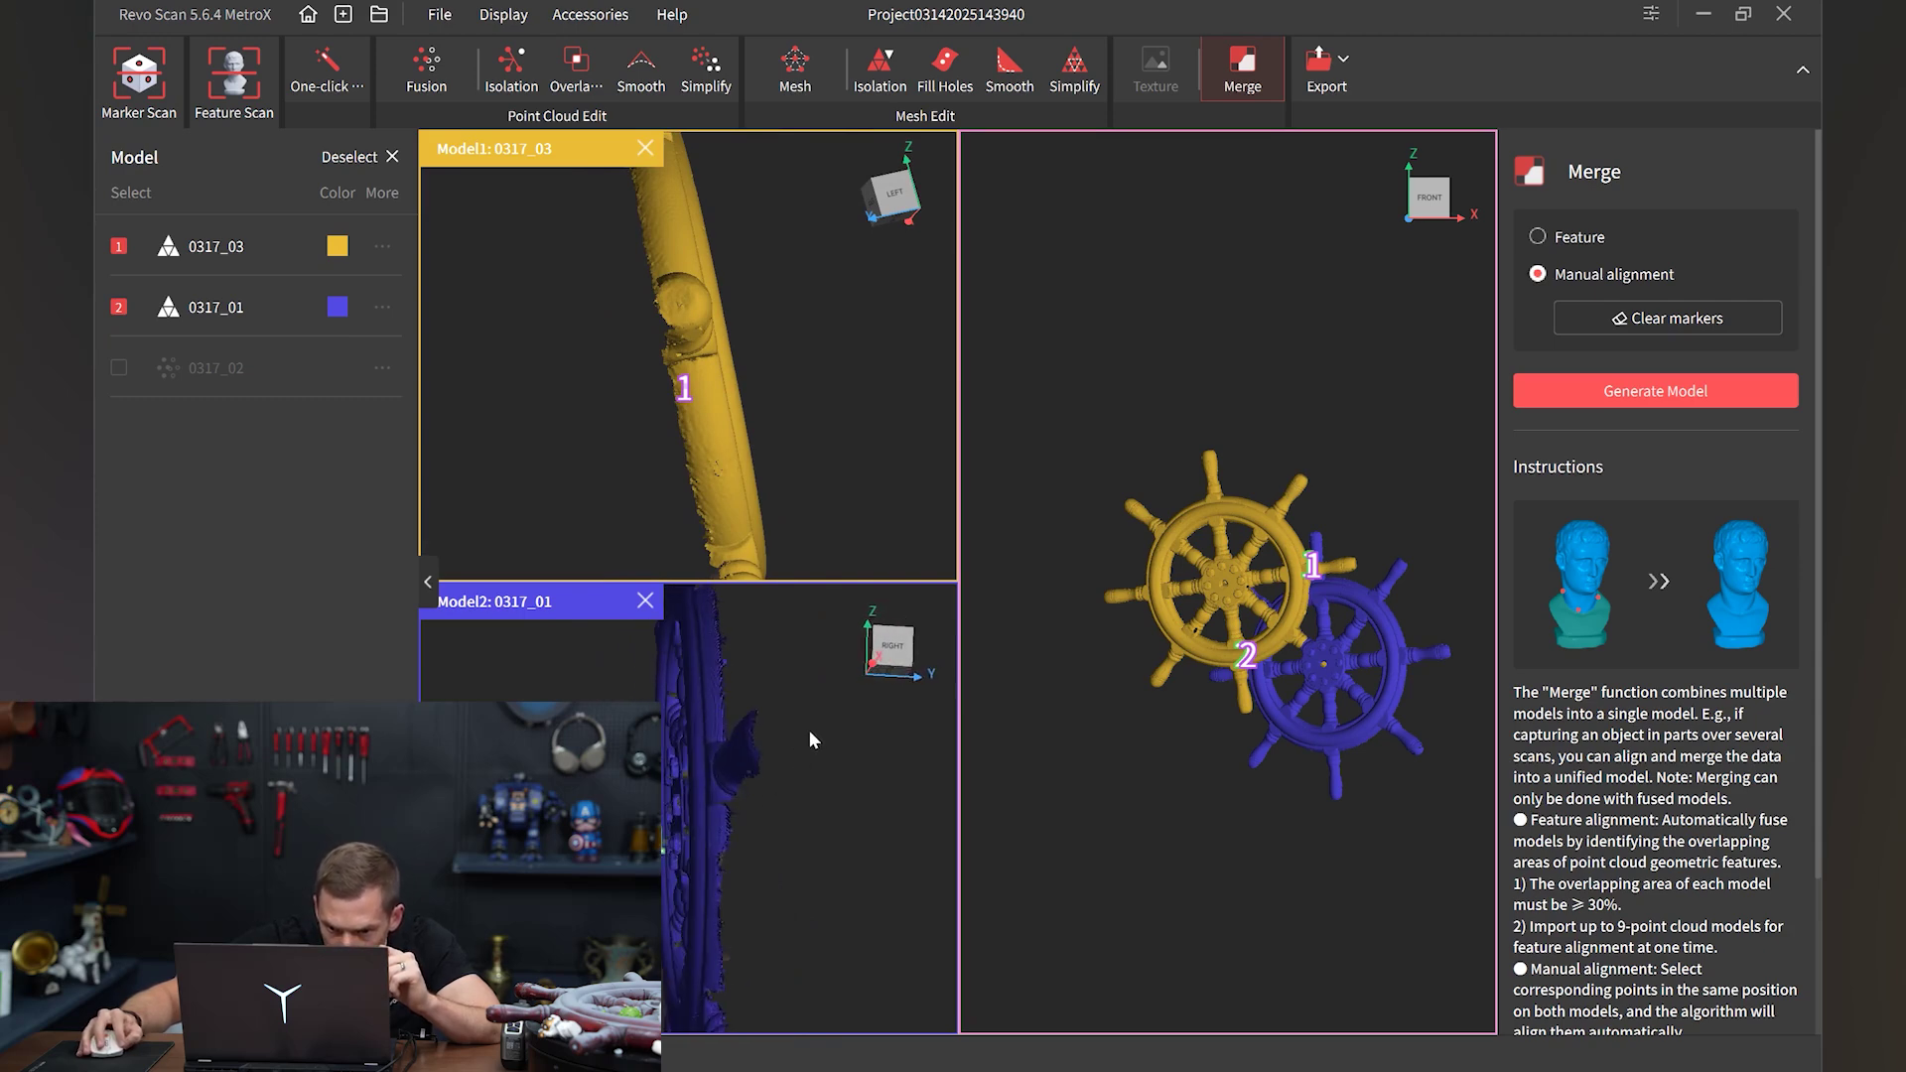
left_click(716, 795)
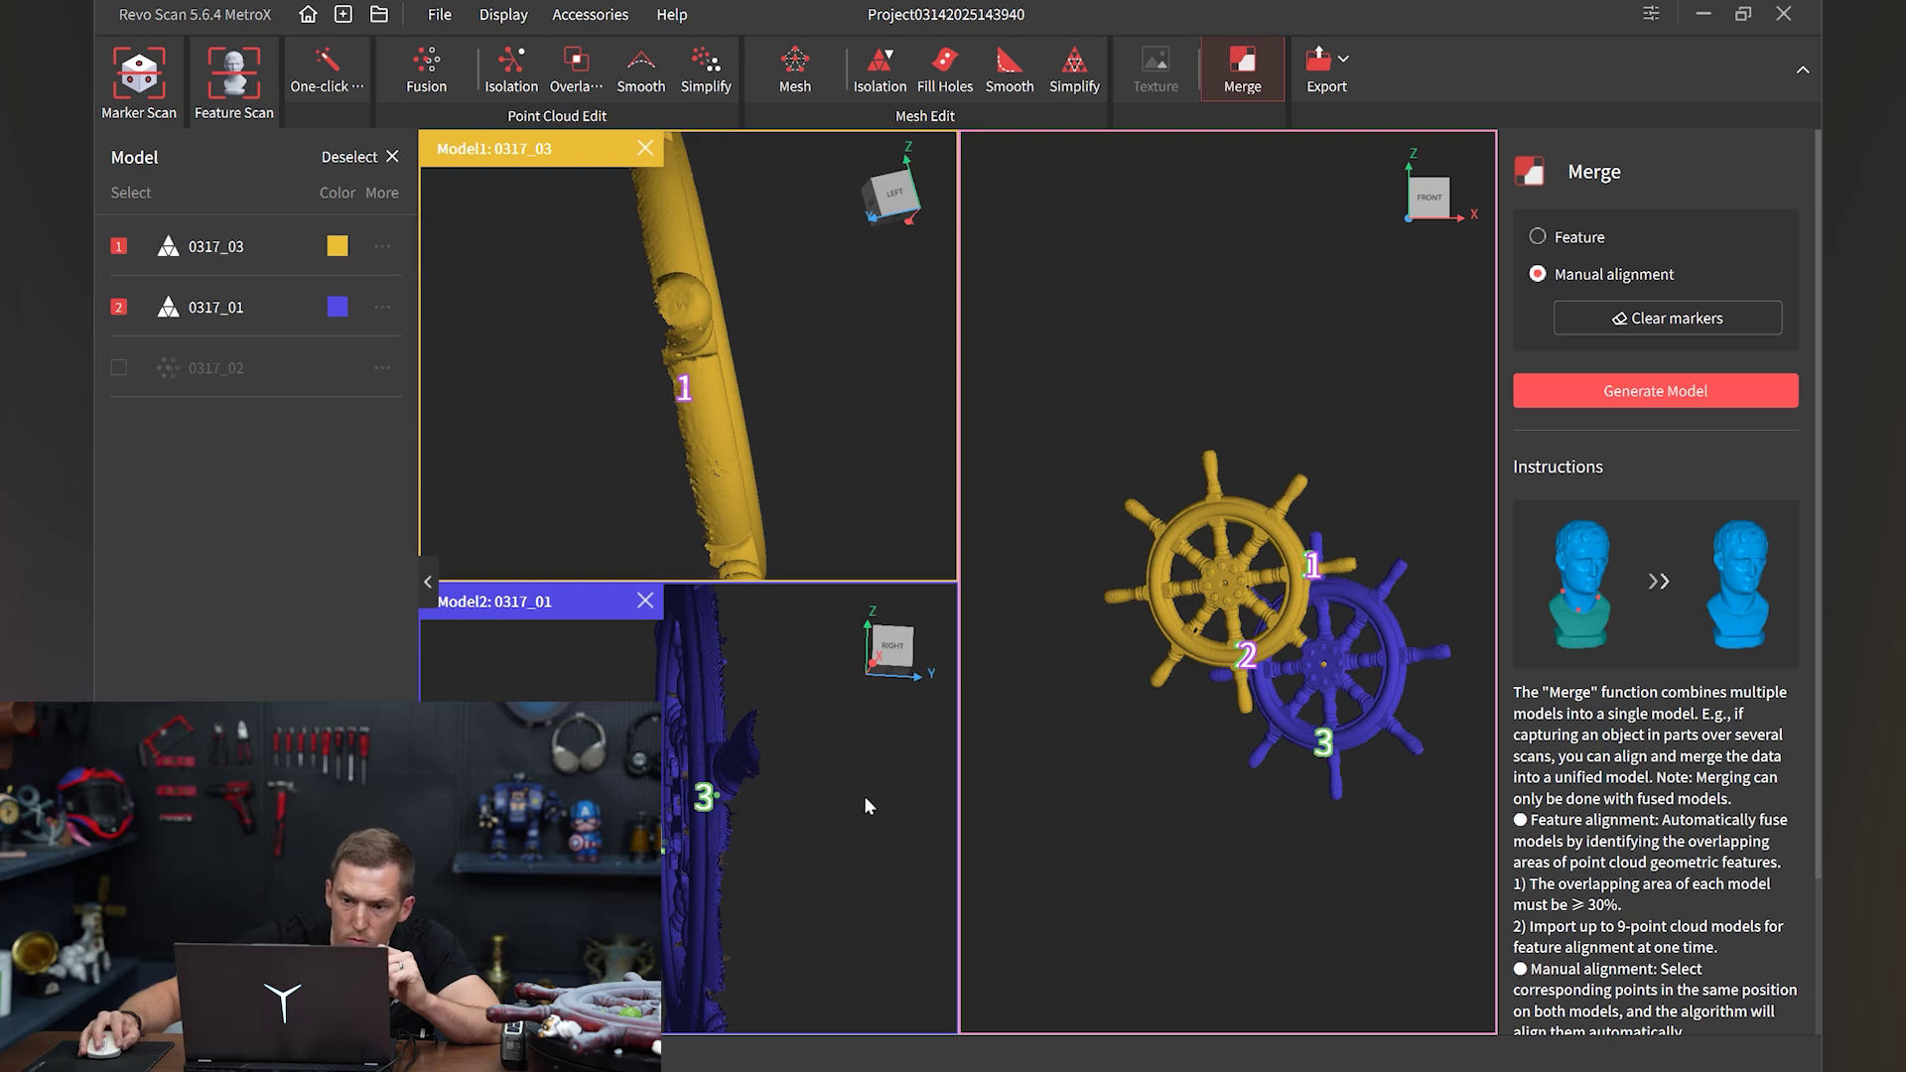
left_click(668, 355)
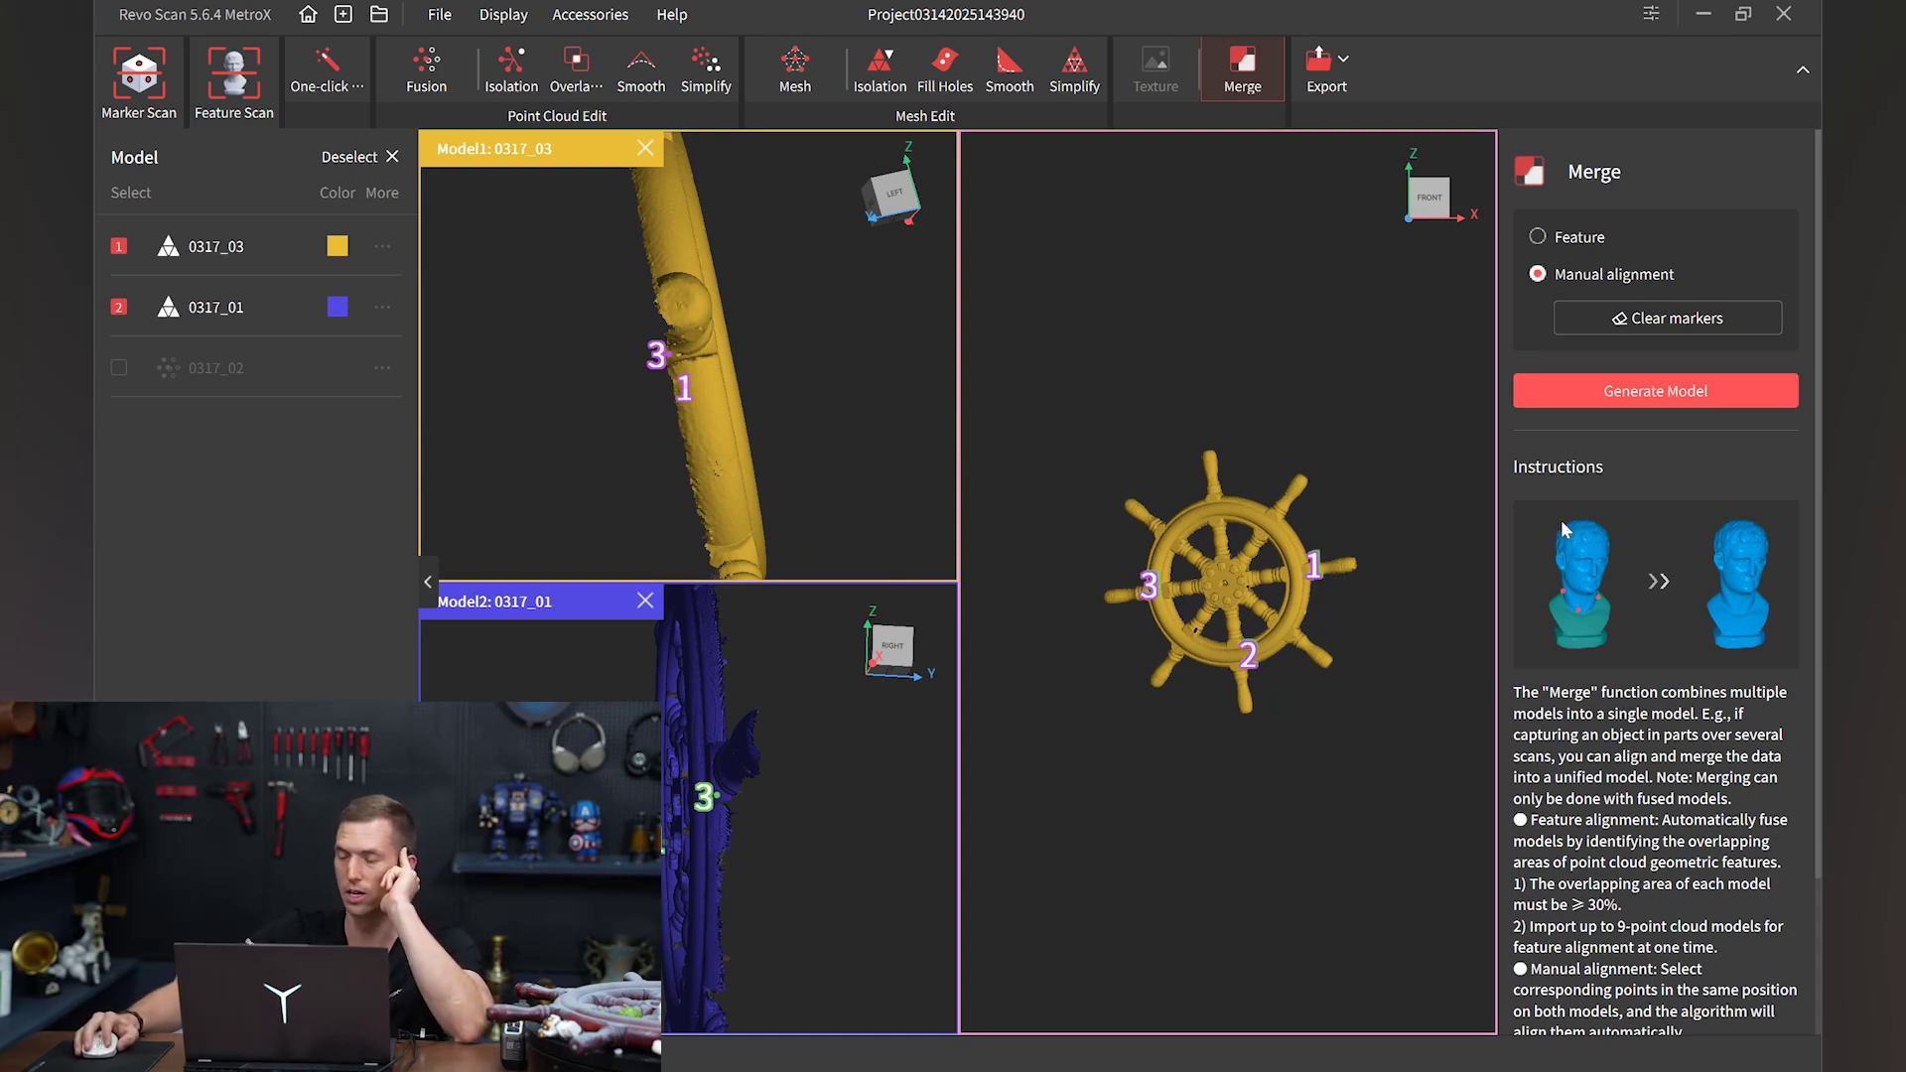
left_click(1635, 393)
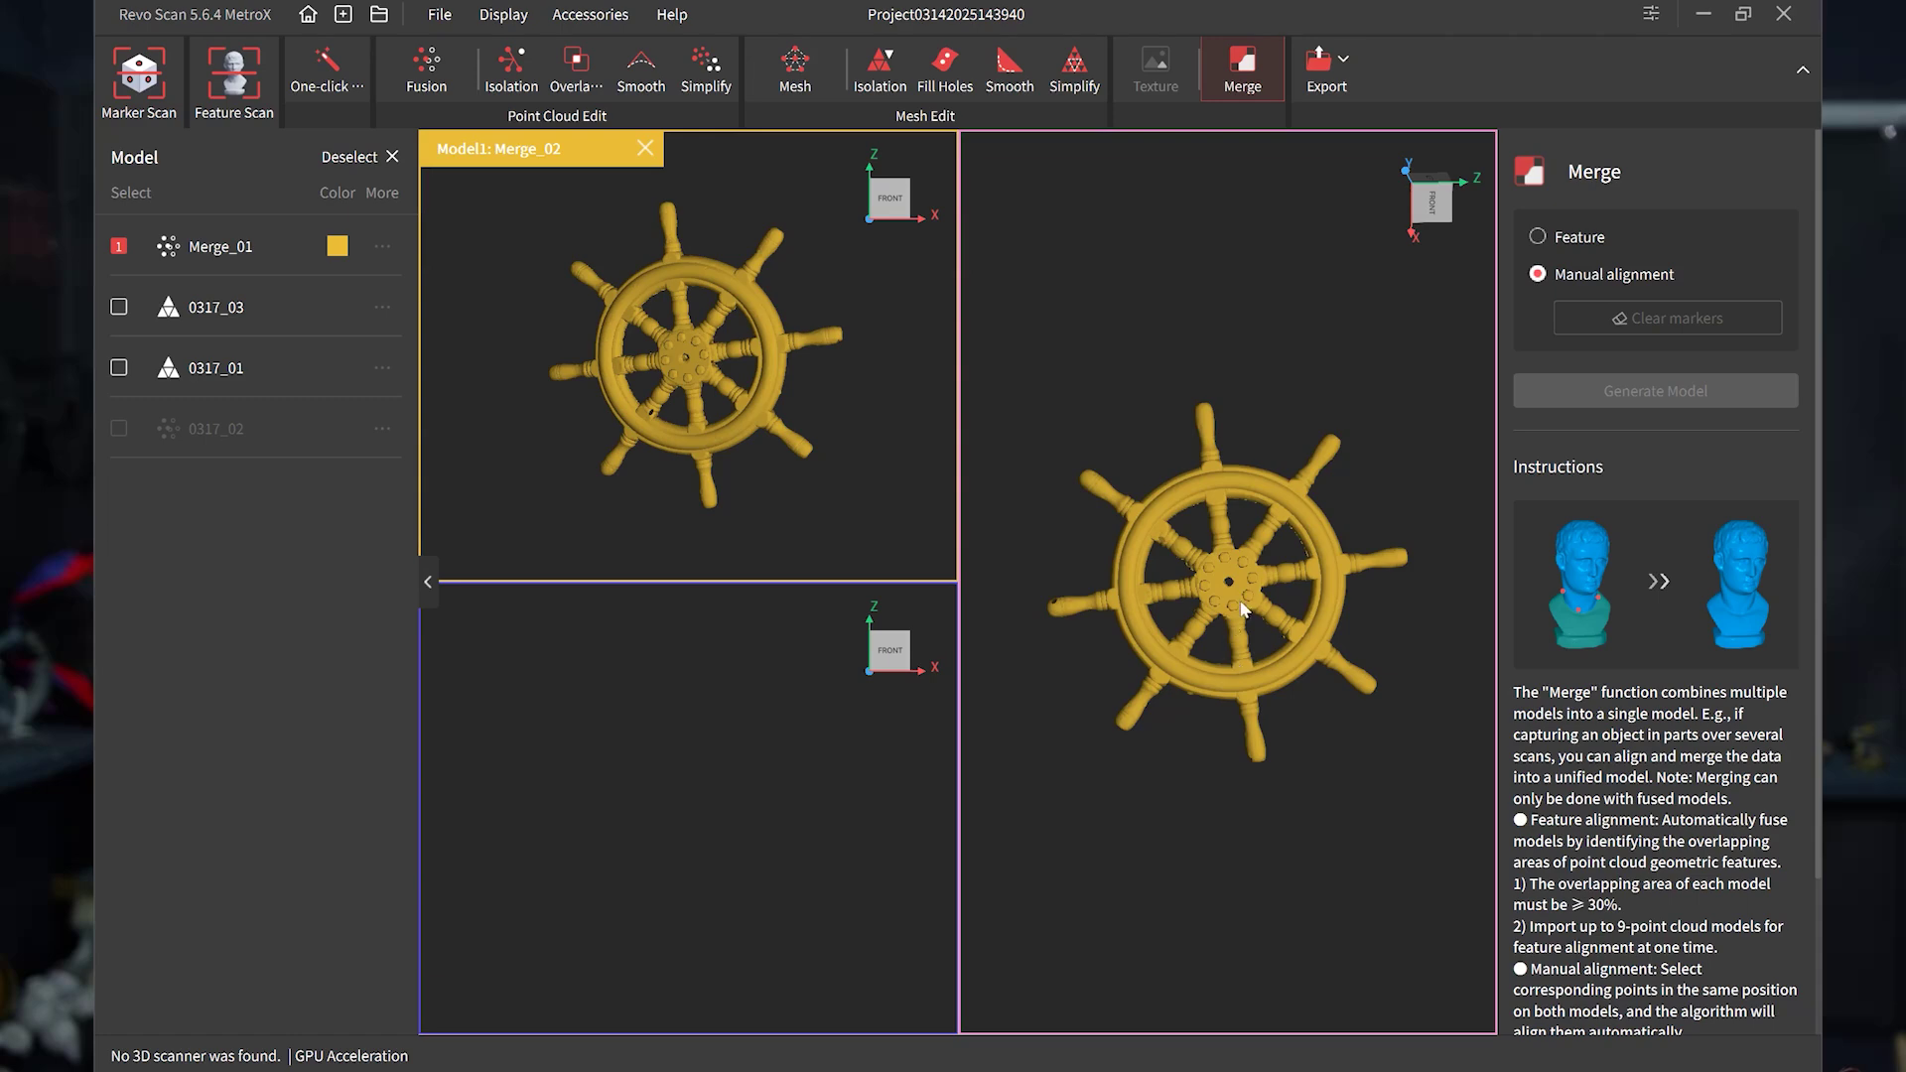
Step: Examine the merged wheel from the front, side and back, checking how the two halves fit together
scroll(1236, 596, "up", 3)
scroll(1232, 590, "down", 3)
scroll(1232, 589, "up", 2)
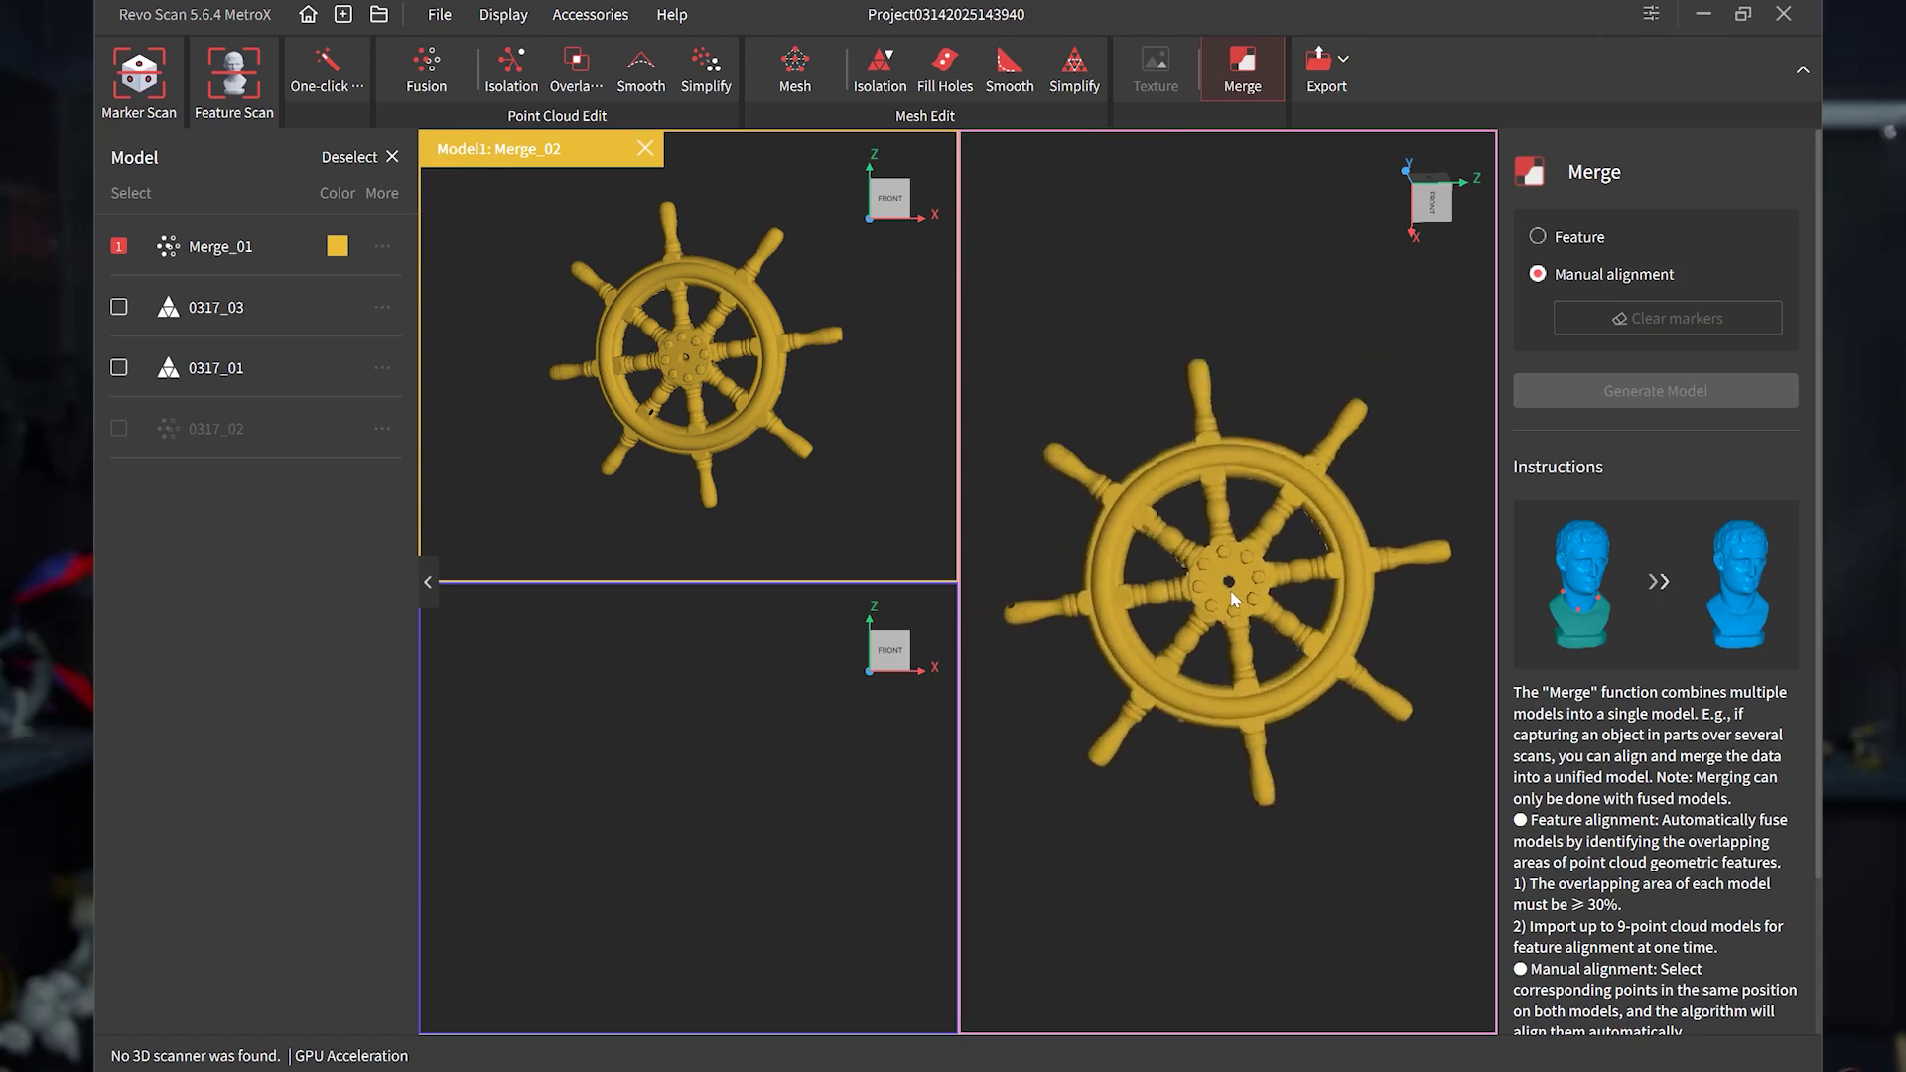
scroll(1230, 590, "up", 2)
scroll(1231, 590, "down", 2)
left_click_drag(1230, 589, 1105, 584)
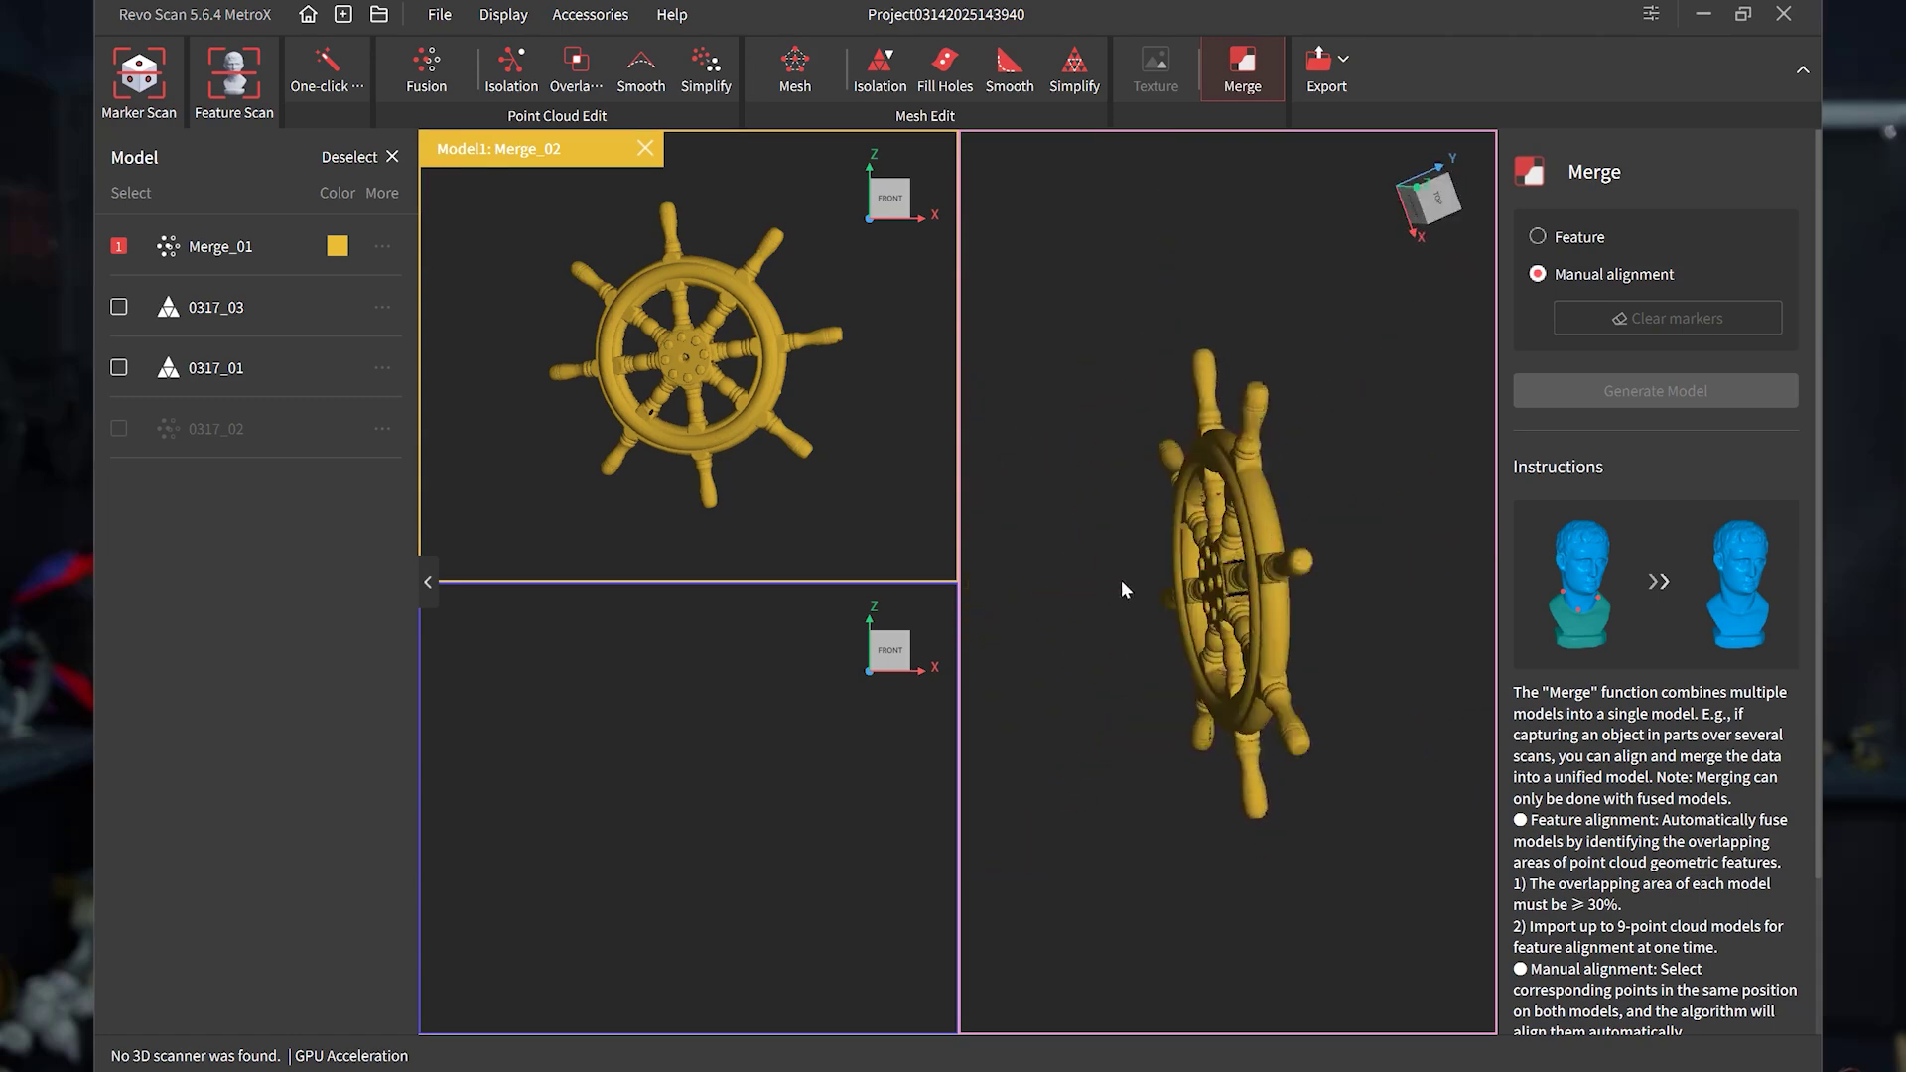
left_click_drag(1329, 571, 1038, 604)
scroll(1038, 604, "up", 5)
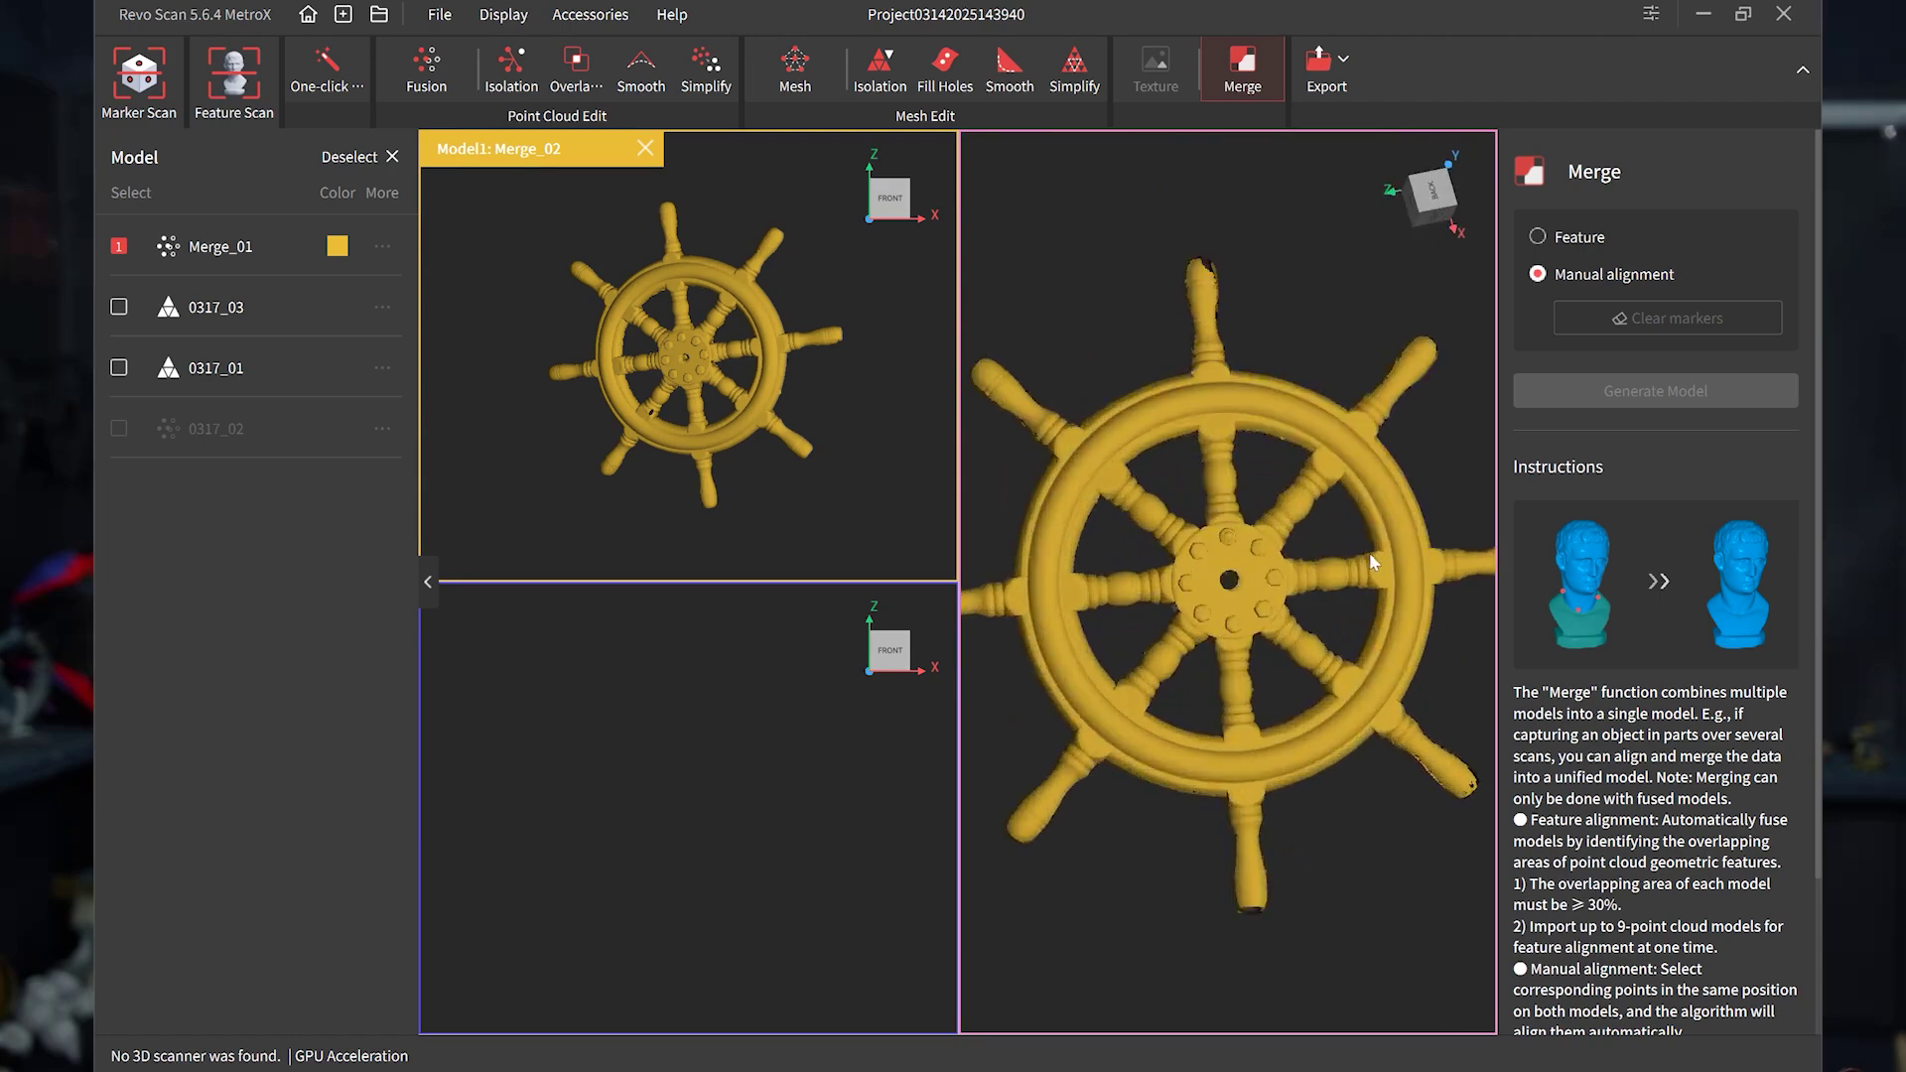
scroll(1342, 560, "down", 6)
left_click_drag(1291, 552, 1248, 530)
scroll(1248, 536, "up", 4)
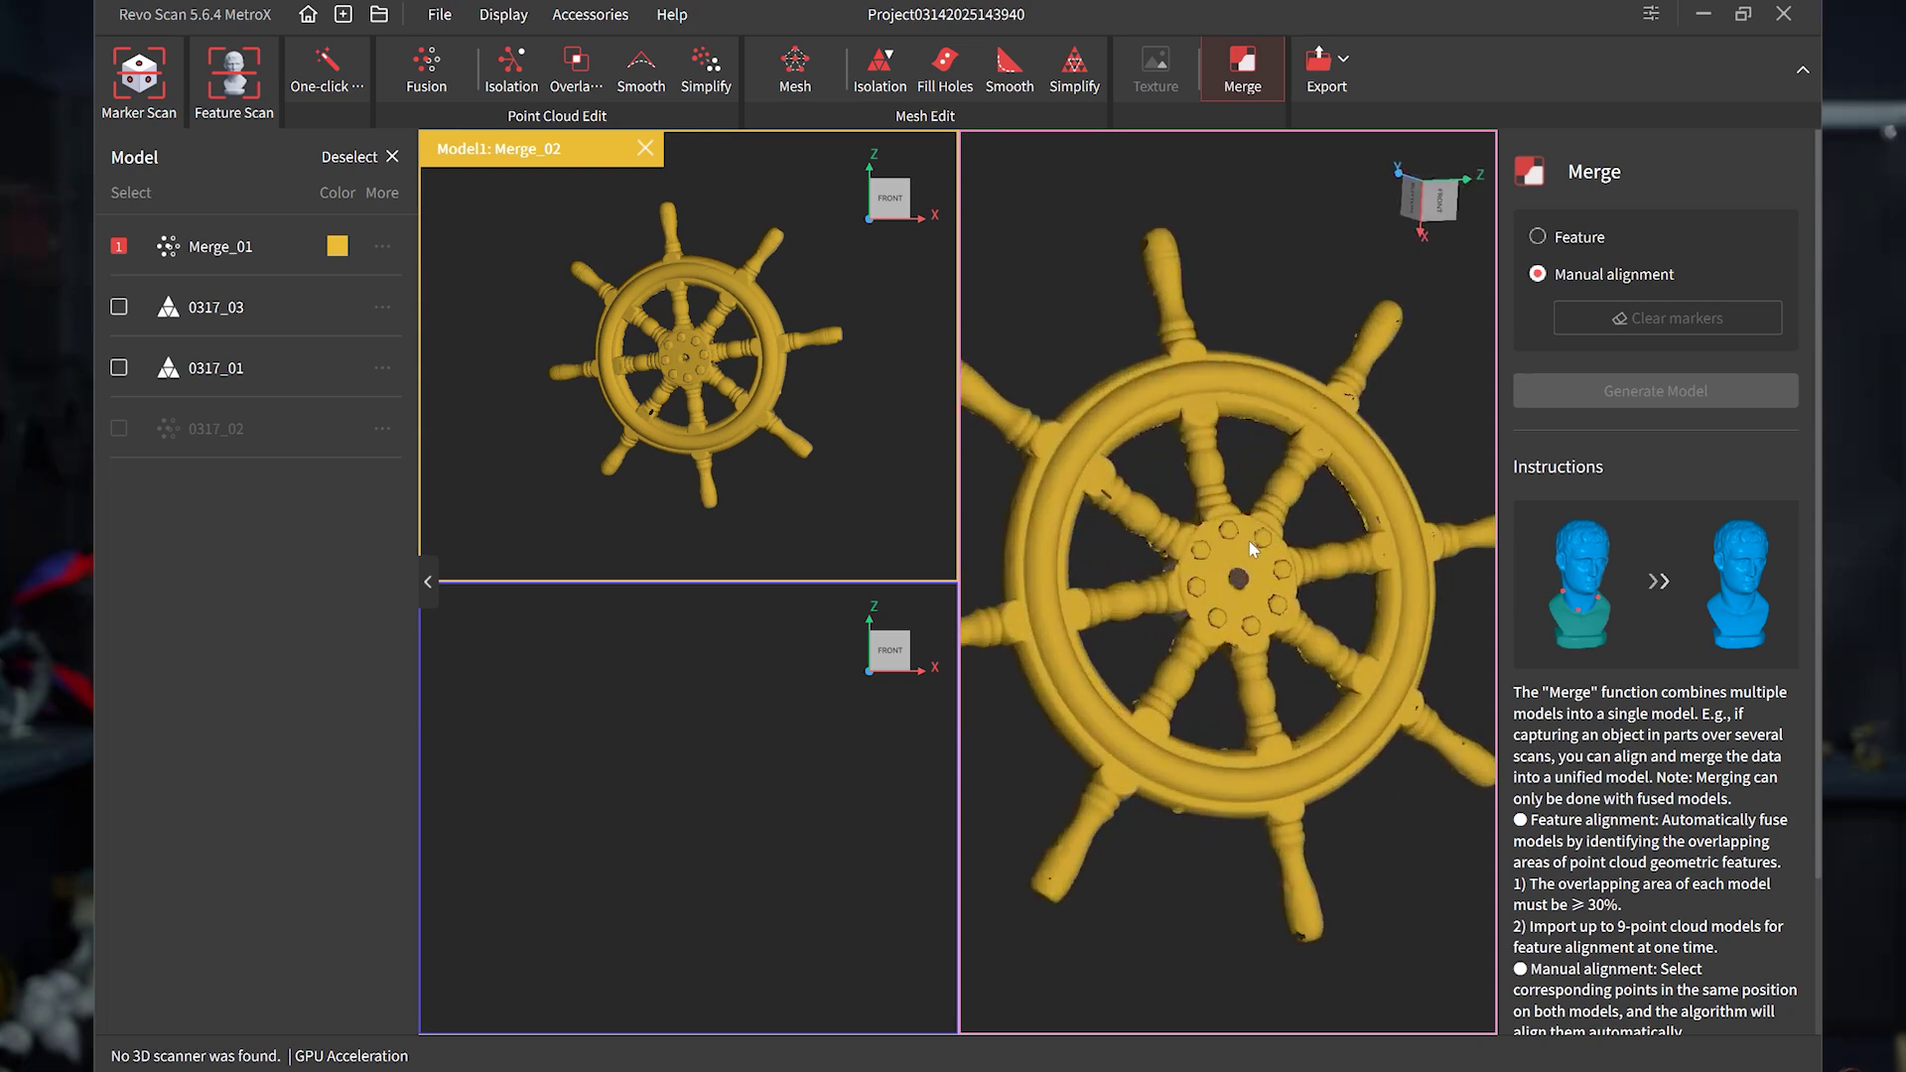
scroll(1247, 547, "down", 2)
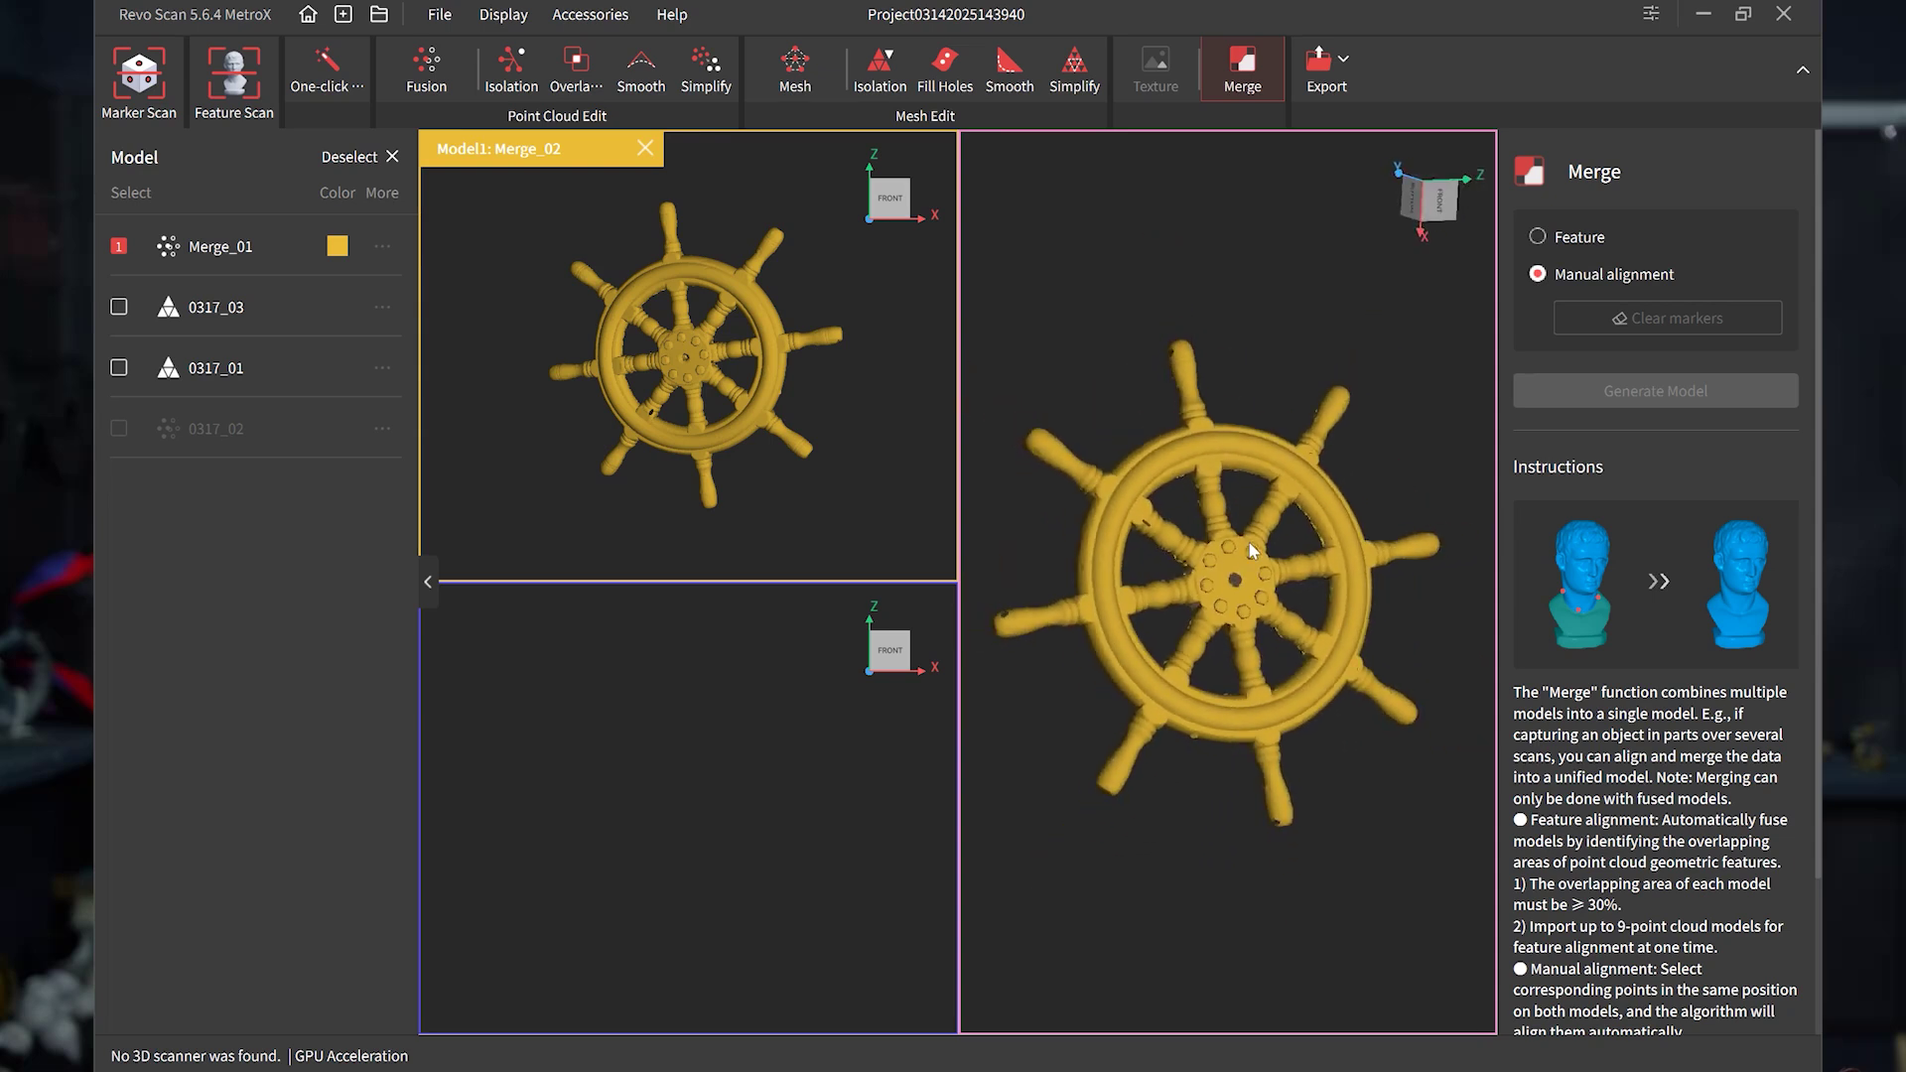